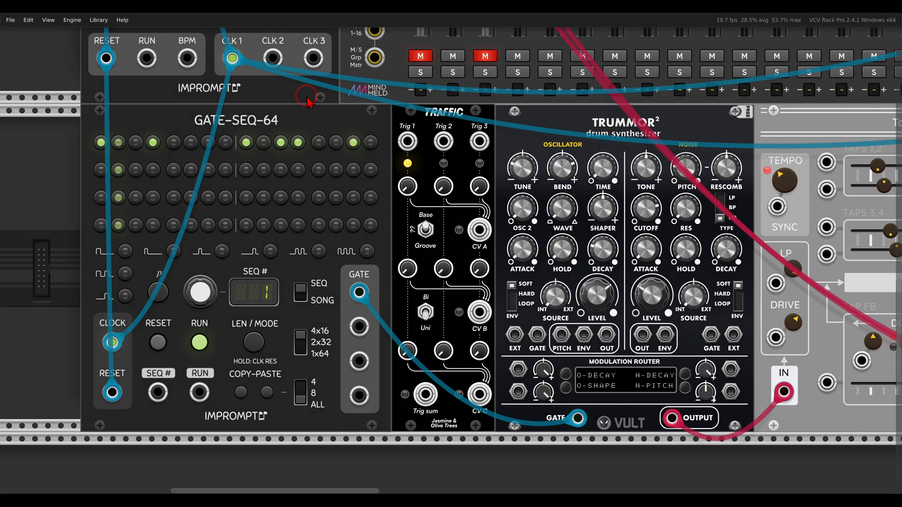
Unmute the Trummor mixer channel and unplug the sequencer gate from Trummor's GATE input.
drag(208, 103, 291, 114)
click(420, 56)
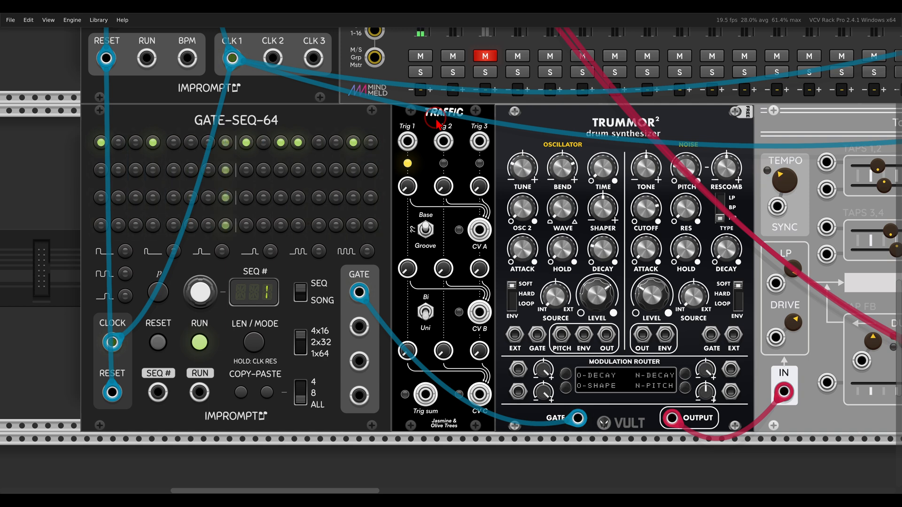
drag(360, 292, 373, 273)
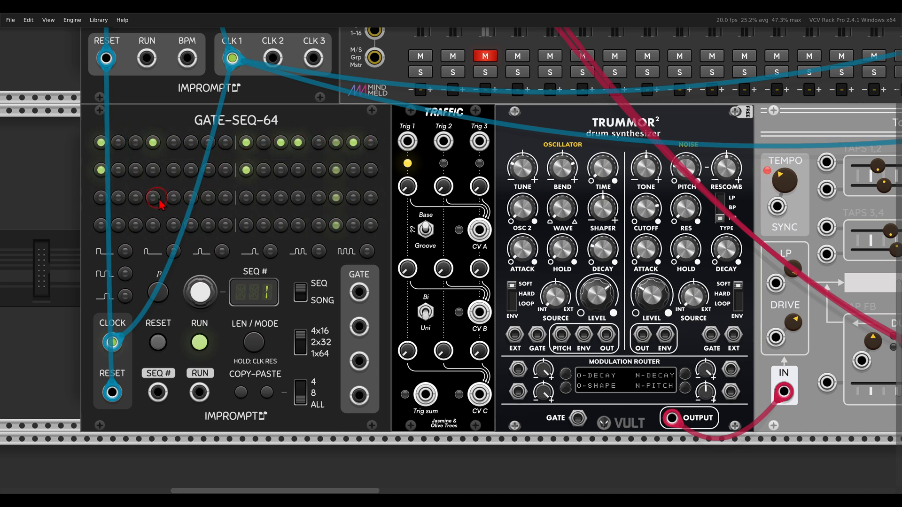
Turn on step 15 in row 3 and step 11 in rows 1 and 4 of the sequencer.
click(354, 197)
click(281, 145)
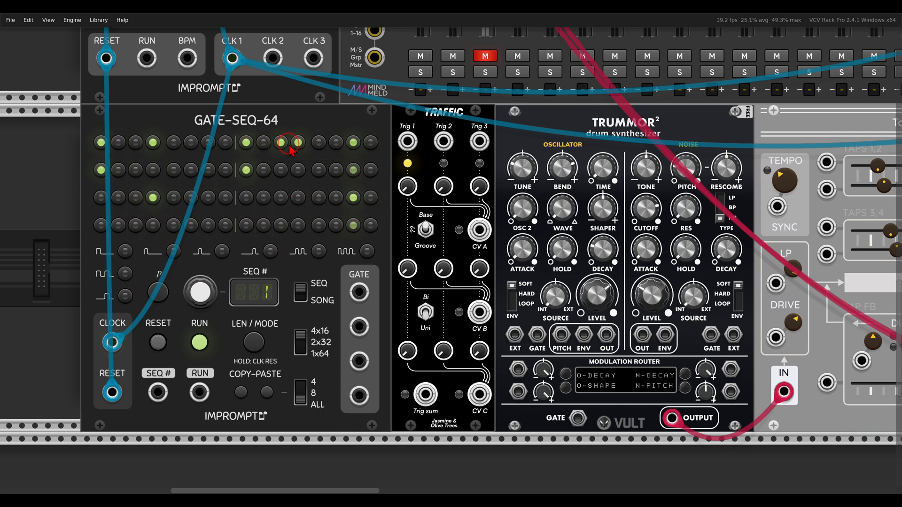
click(280, 230)
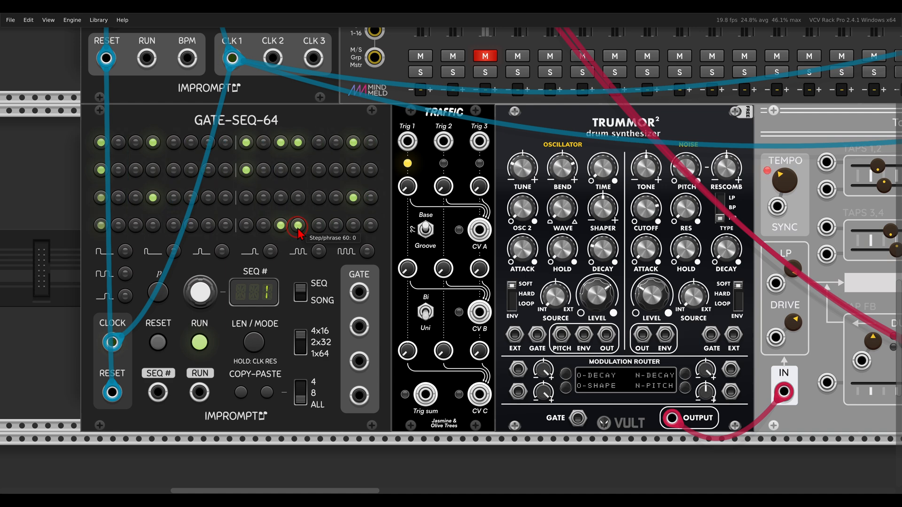
mouse_move(497, 128)
mouse_down()
mouse_move(394, 125)
mouse_move(491, 155)
mouse_move(493, 132)
mouse_up()
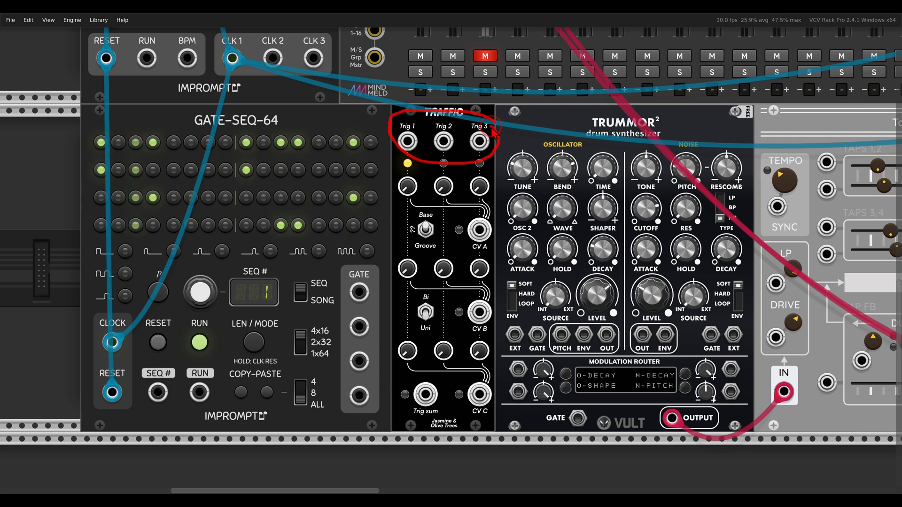
Patch GATE-SEQ-64 rows 2–4 into Traffic Trig 1–3, and Traffic's Trig sum into Trummor's GATE.
drag(359, 326, 359, 361)
drag(359, 396, 479, 141)
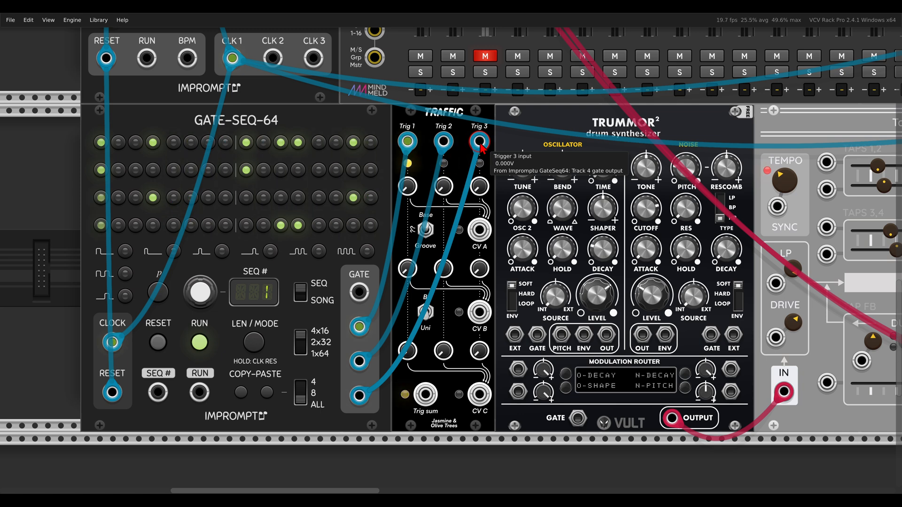
mouse_move(443, 378)
mouse_down()
mouse_move(395, 401)
mouse_move(442, 371)
mouse_move(475, 376)
mouse_move(540, 417)
mouse_move(577, 418)
mouse_up()
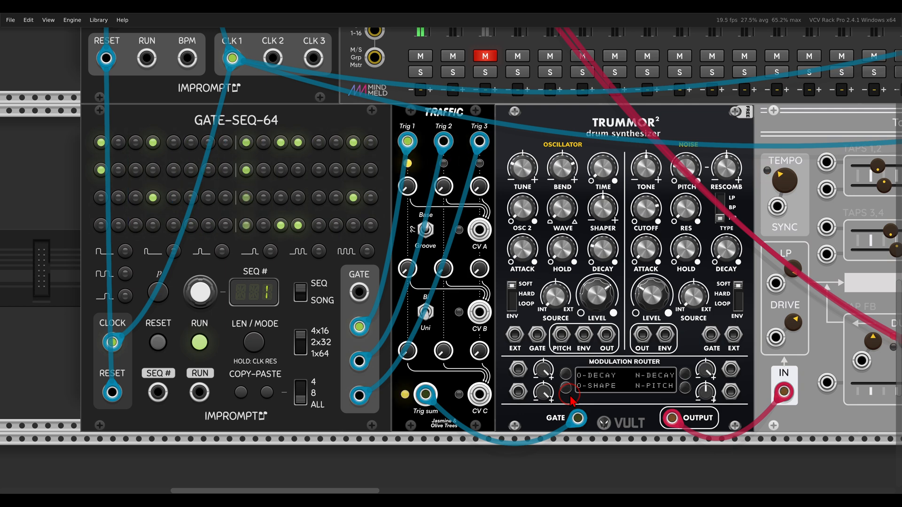
scroll(474, 320, up, 2)
drag(477, 312, 489, 298)
mouse_move(522, 165)
mouse_down()
mouse_move(479, 177)
mouse_move(467, 348)
mouse_move(519, 398)
mouse_move(535, 197)
mouse_move(525, 174)
mouse_up()
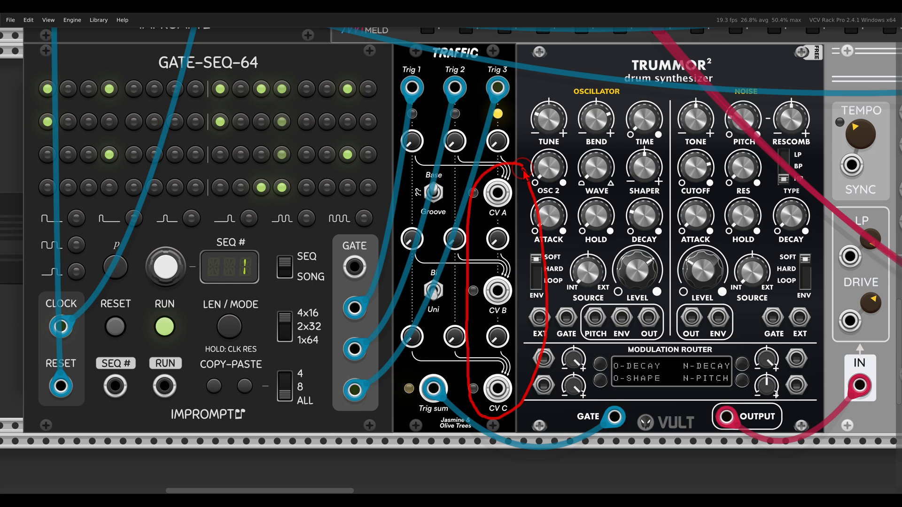
Patch Traffic CV A into Trummor's Mod 1 input and set Osc Decay to 0.25.
key(Escape)
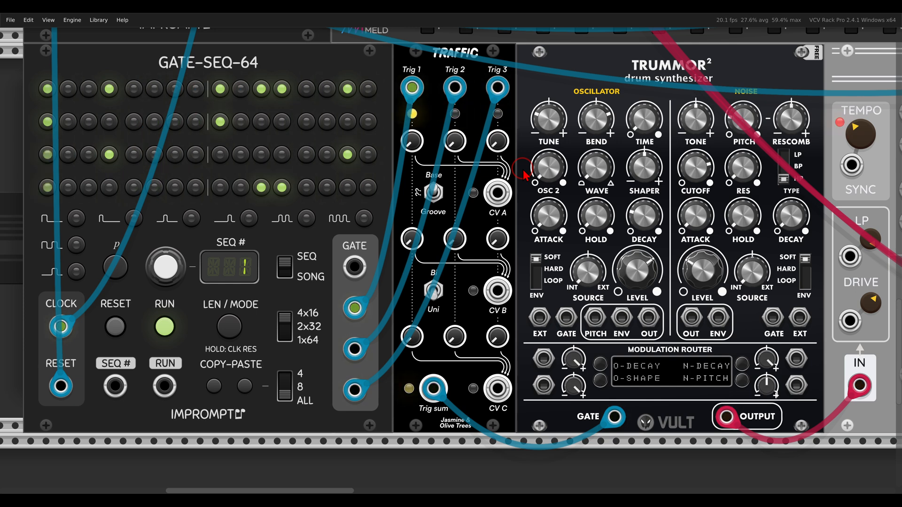
drag(497, 193, 543, 359)
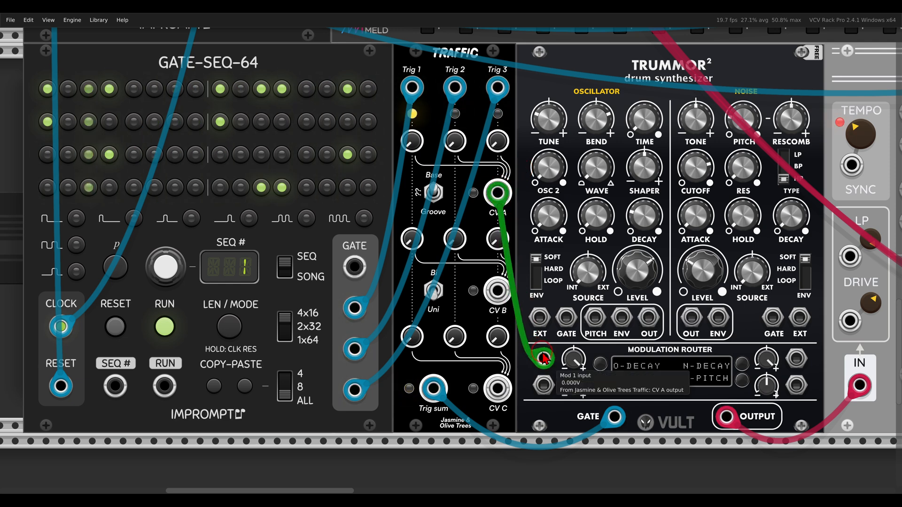
mouse_move(642, 222)
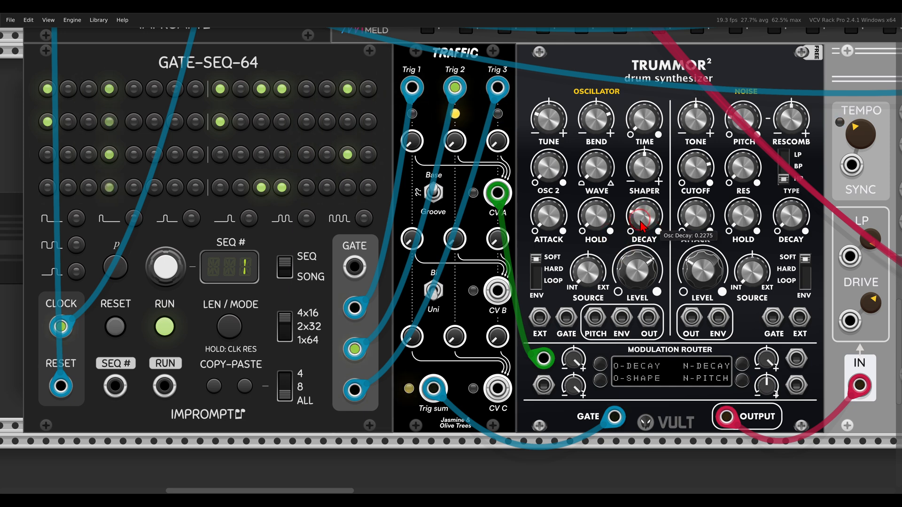
drag(641, 221, 617, 221)
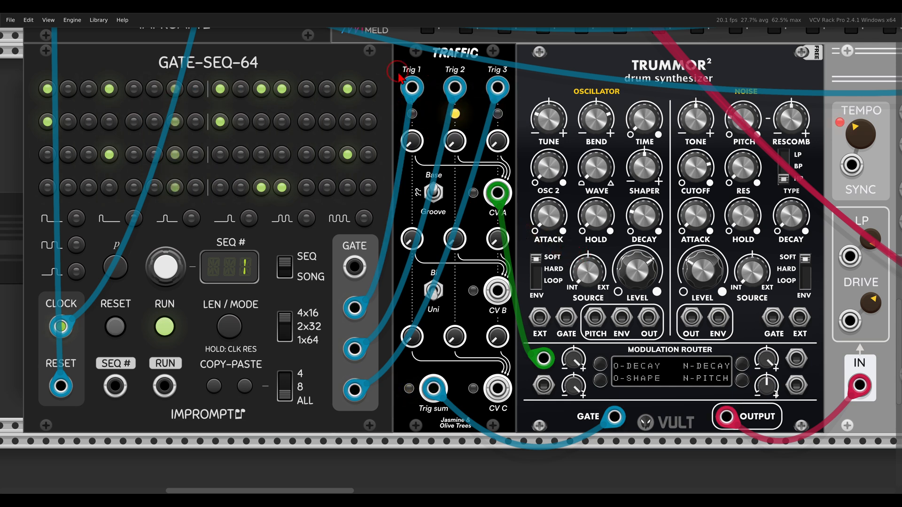
Raise Traffic knob #1 to about 0.27 and knob #3 to about 0.78, and patch CV B into Mod 2.
drag(413, 147, 397, 112)
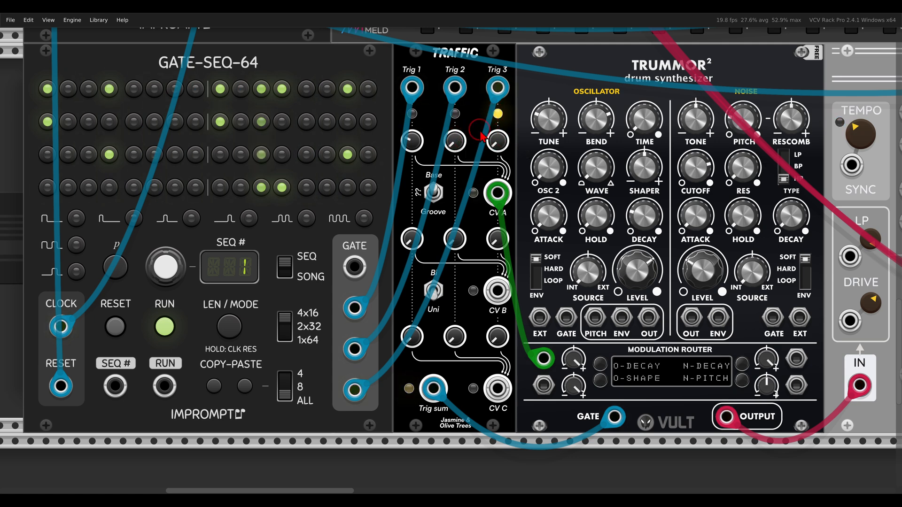
drag(491, 124, 499, 149)
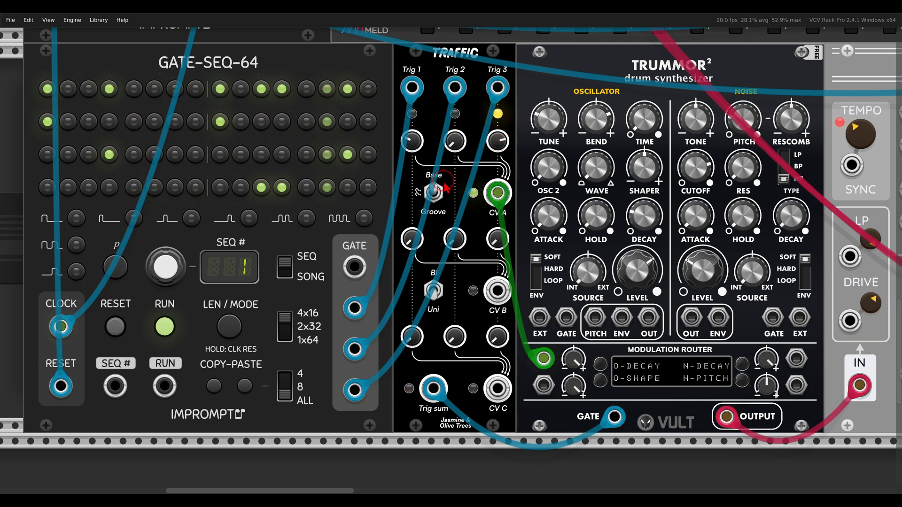
scroll(497, 303, up, 1)
drag(497, 324, 539, 411)
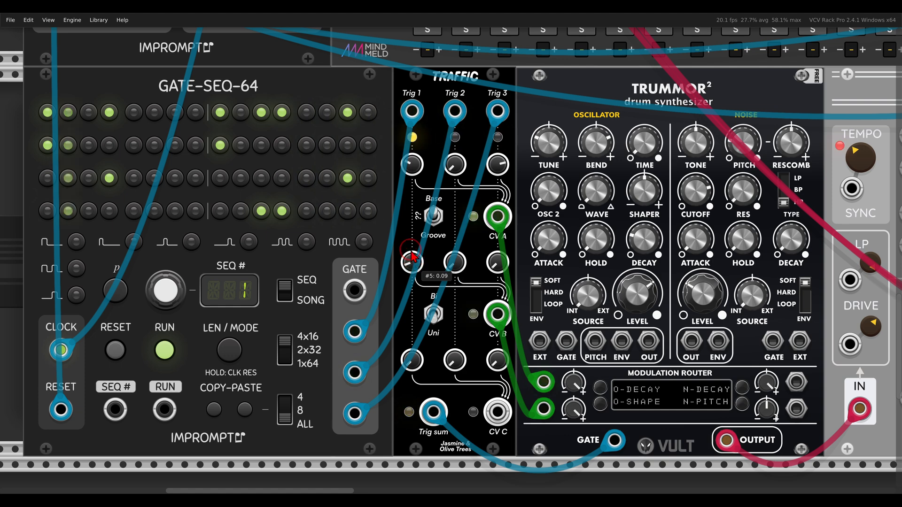
Raise Traffic knob #7 to 0.82, patch CV C into Trummor's noise decay mod, and nudge knob #10 up.
drag(498, 266, 464, 107)
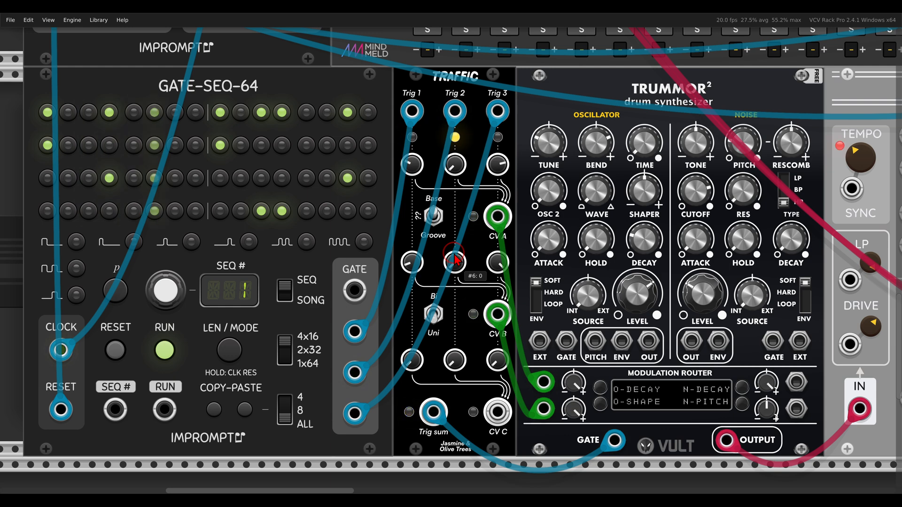
drag(497, 411, 795, 382)
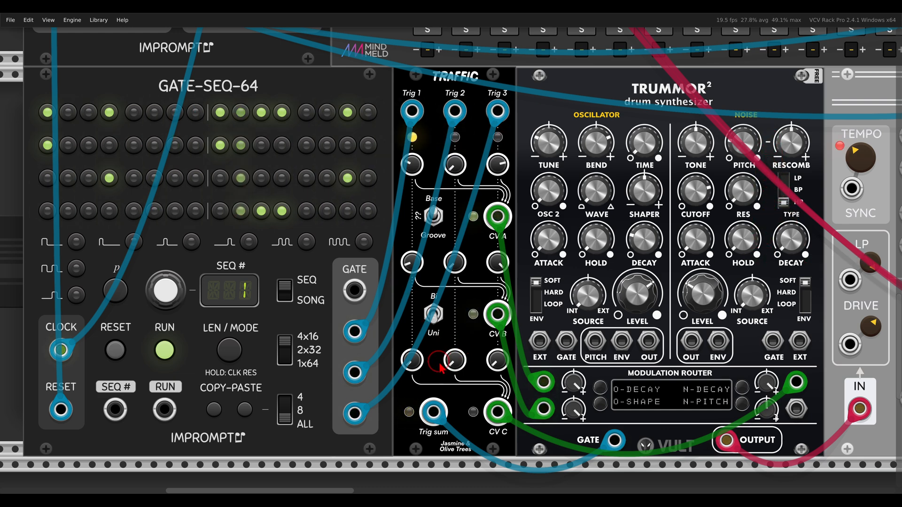
drag(456, 363, 445, 340)
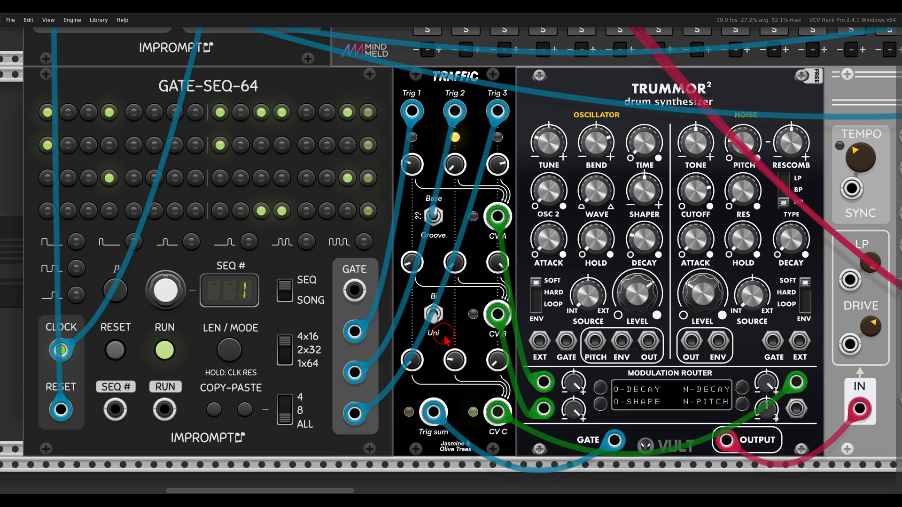
mouse_move(247, 134)
mouse_down()
mouse_move(142, 128)
mouse_move(22, 155)
mouse_move(232, 163)
mouse_move(251, 134)
mouse_up()
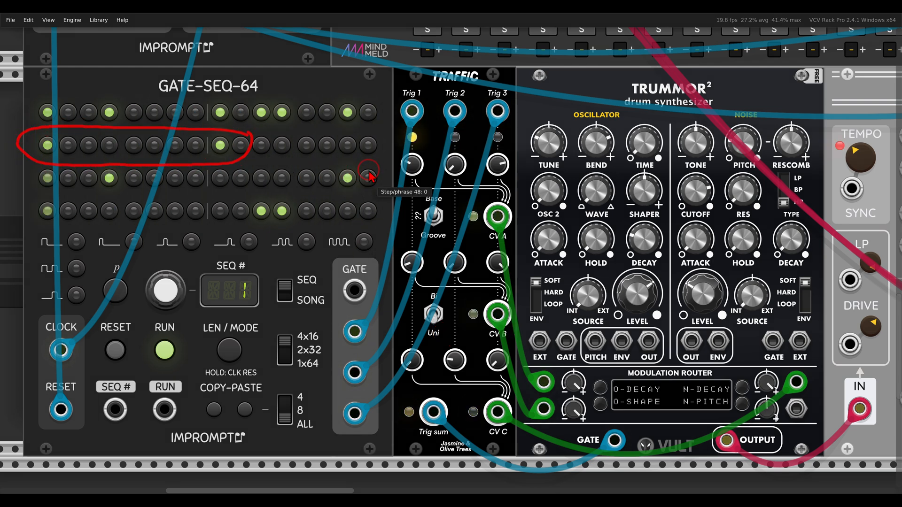
Turn off step 60 in the fourth row and raise Tap Dancer's delay mix to about 0.28.
mouse_move(368, 168)
mouse_down()
mouse_move(105, 164)
mouse_move(173, 201)
mouse_move(368, 190)
mouse_move(374, 171)
mouse_up()
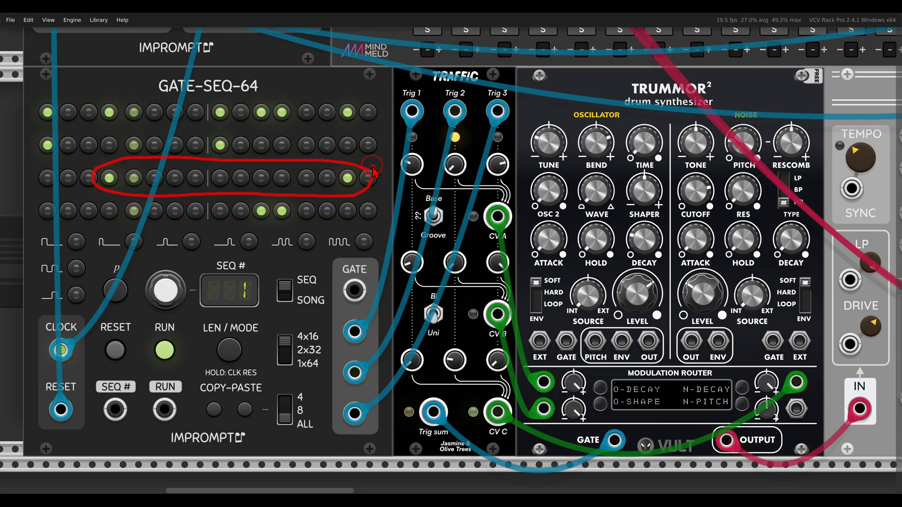
drag(292, 204, 257, 226)
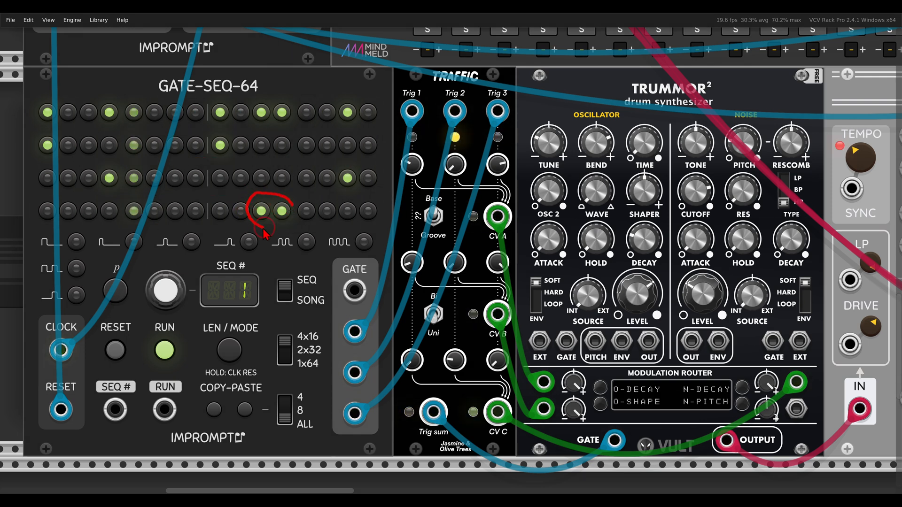
click(290, 210)
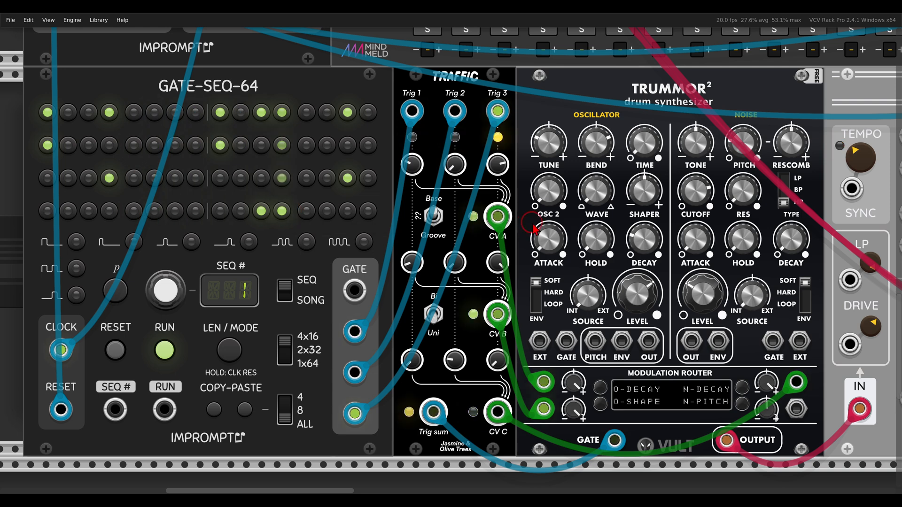
scroll(723, 293, right, 10)
drag(783, 334, 736, 284)
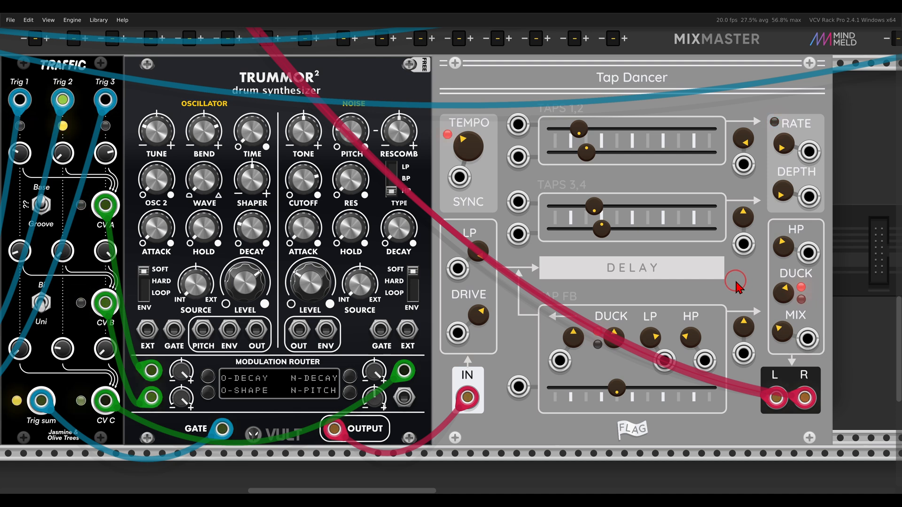
Zoom out to see the sequencer and mixer together, then scroll up toward the 8 Step Trigger Sequencer patch.
scroll(365, 267, down, 2)
drag(364, 267, 529, 272)
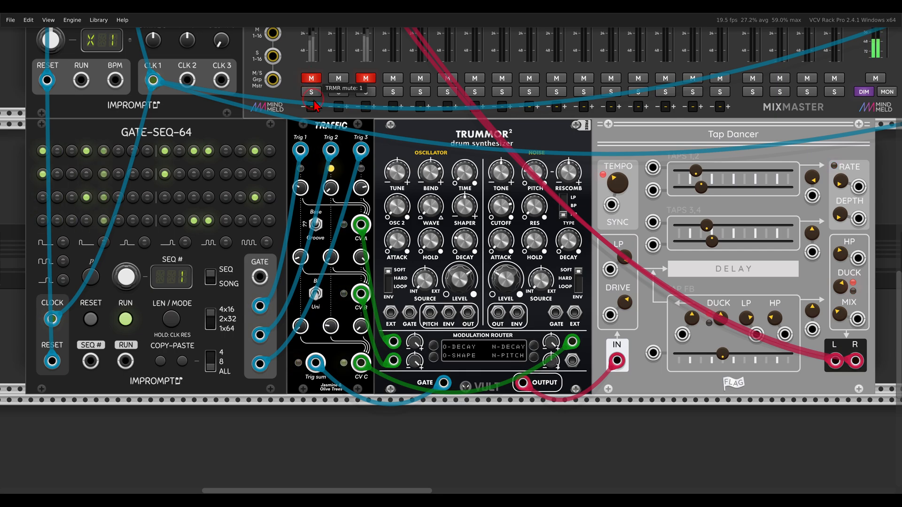
scroll(336, 249, up, 10)
scroll(333, 245, up, 1)
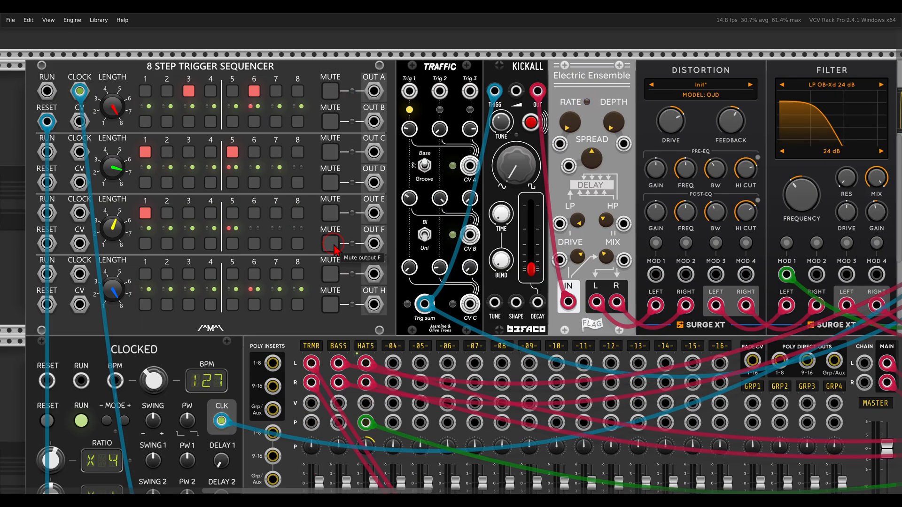
drag(355, 226, 374, 236)
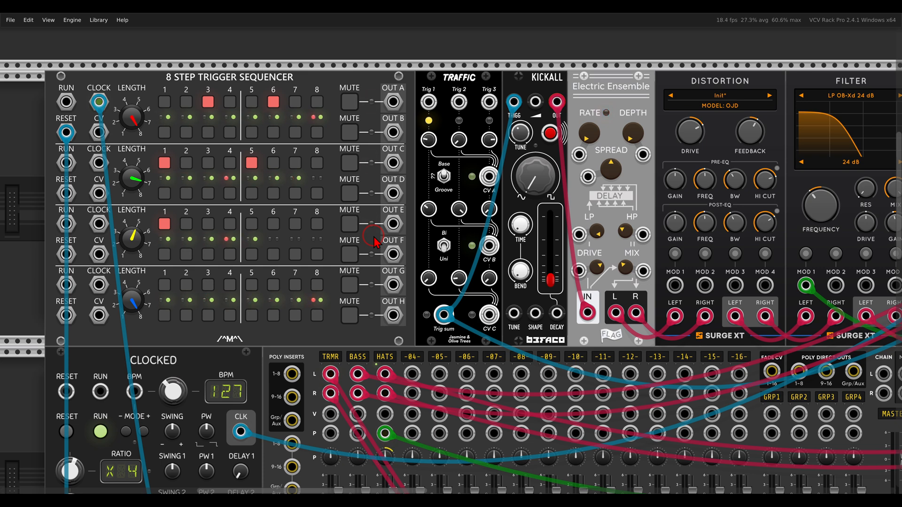
drag(375, 241, 388, 244)
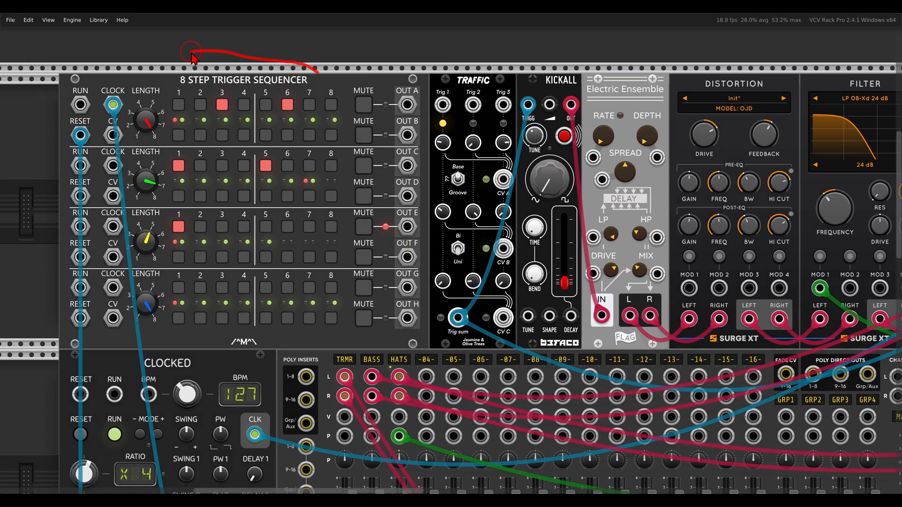
drag(400, 105, 368, 216)
drag(431, 261, 431, 106)
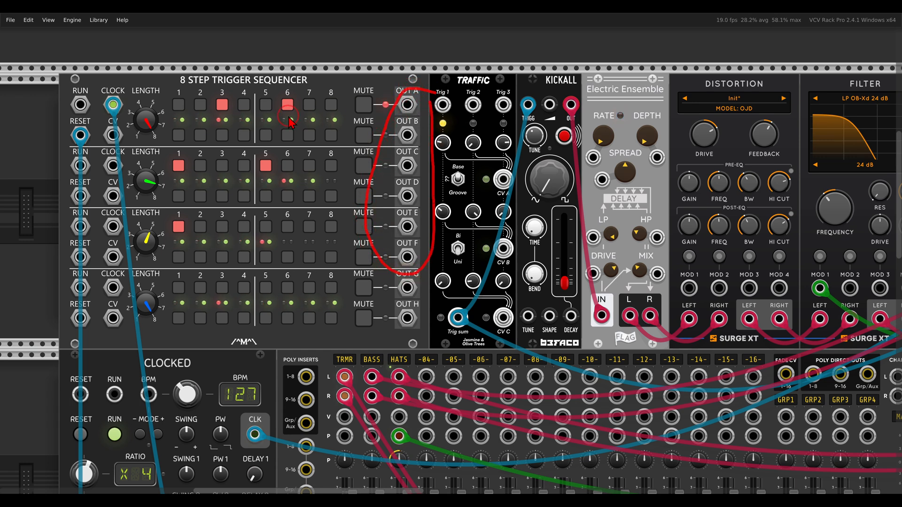
mouse_move(168, 104)
mouse_down()
mouse_move(140, 91)
mouse_move(175, 132)
mouse_move(164, 90)
mouse_up()
mouse_move(163, 155)
mouse_down()
mouse_move(112, 197)
mouse_move(165, 157)
mouse_up()
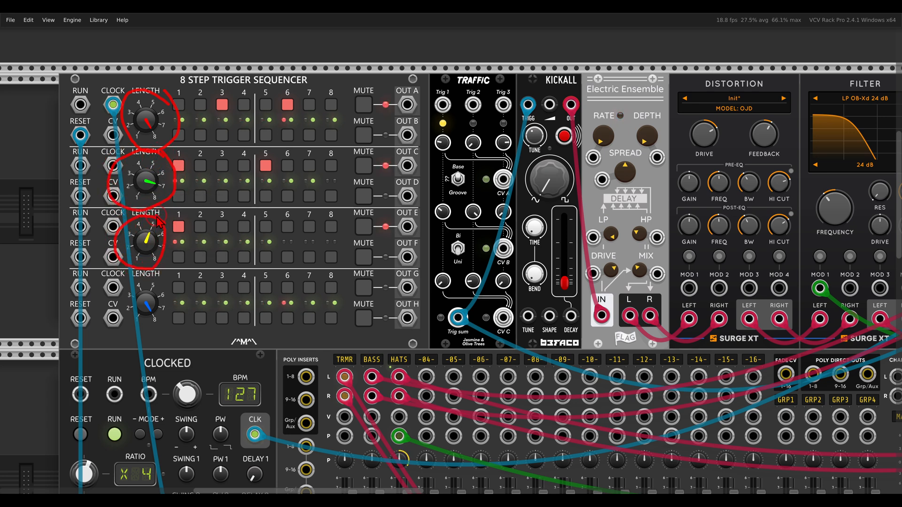
key(Escape)
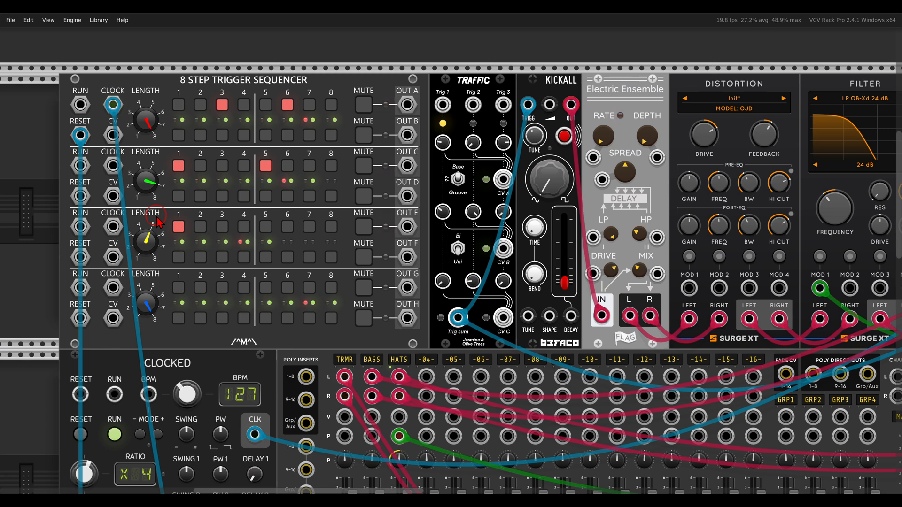
scroll(454, 228, up, 3)
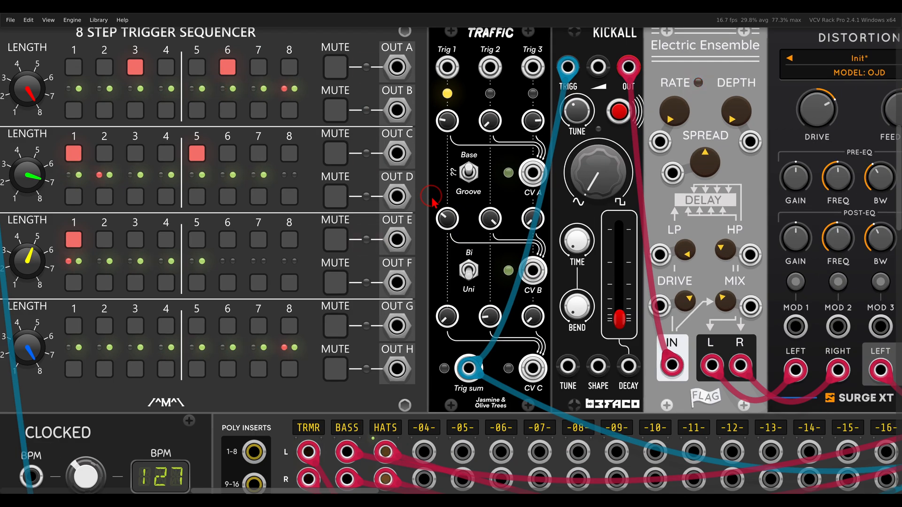
scroll(455, 228, down, 1)
drag(443, 179, 455, 190)
mouse_move(611, 87)
mouse_down()
mouse_move(581, 55)
mouse_move(633, 81)
mouse_up()
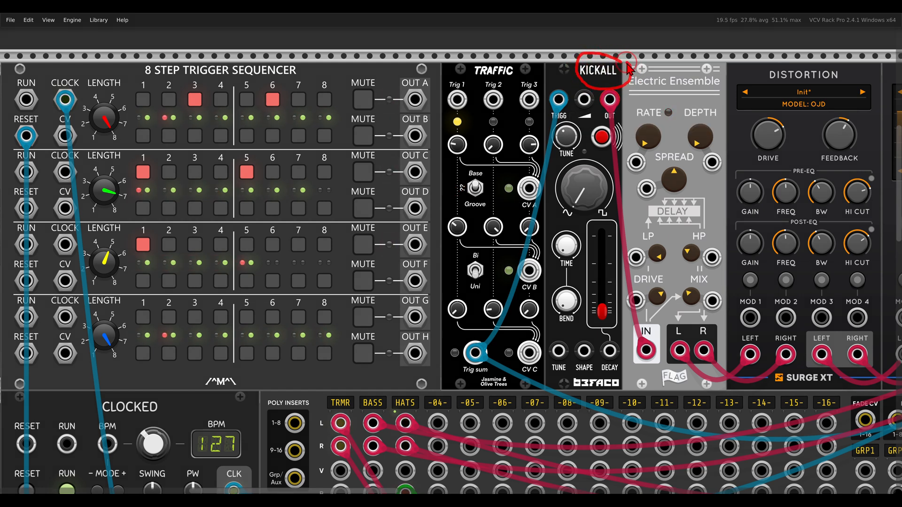
key(Escape)
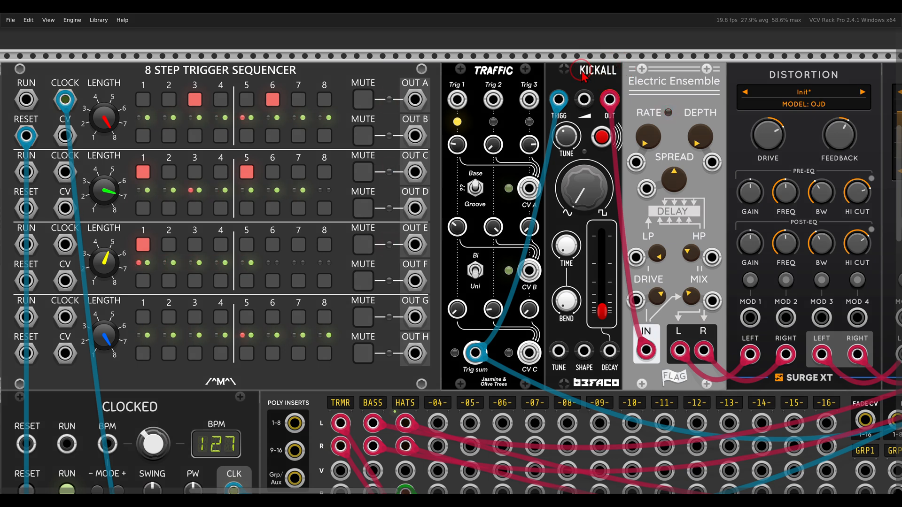
Patch sequencer OUT A, C and E into Traffic Trig 1–3, and Traffic CV A into Kickall's decay.
drag(415, 99, 455, 104)
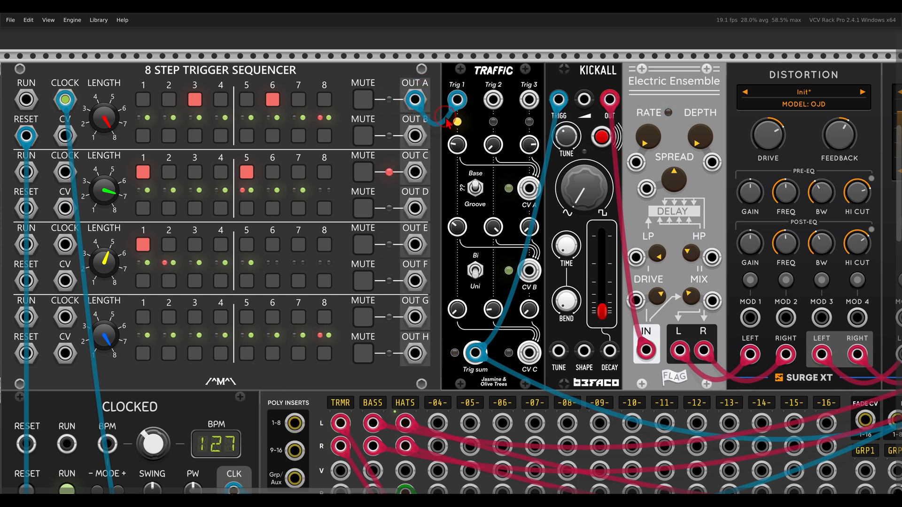
drag(415, 173, 493, 100)
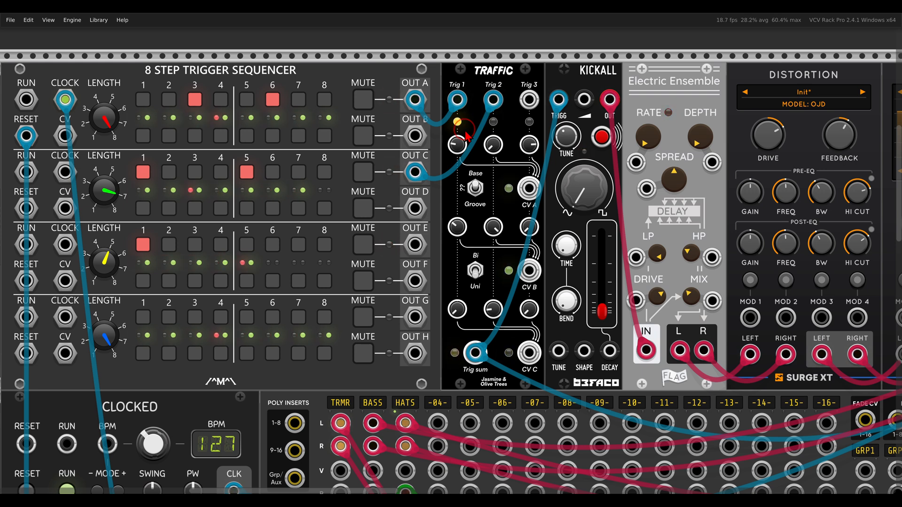
drag(415, 244, 529, 99)
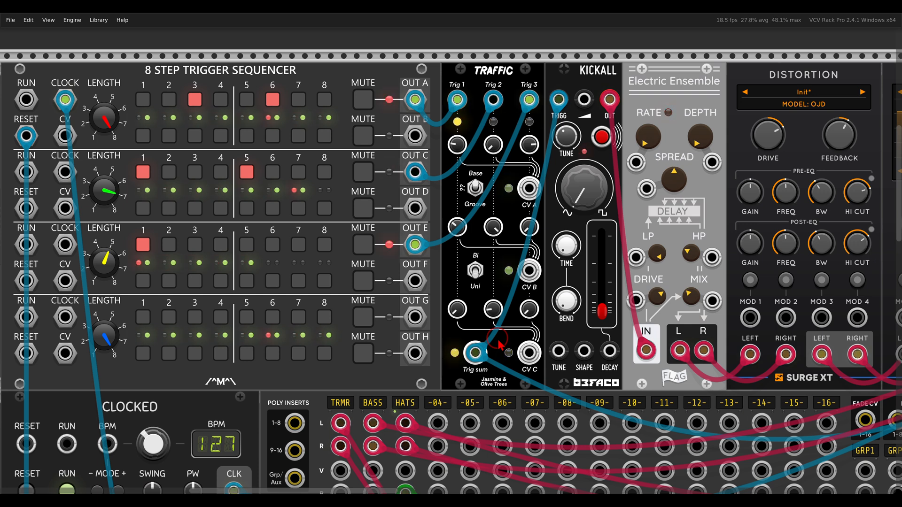
drag(529, 189, 610, 352)
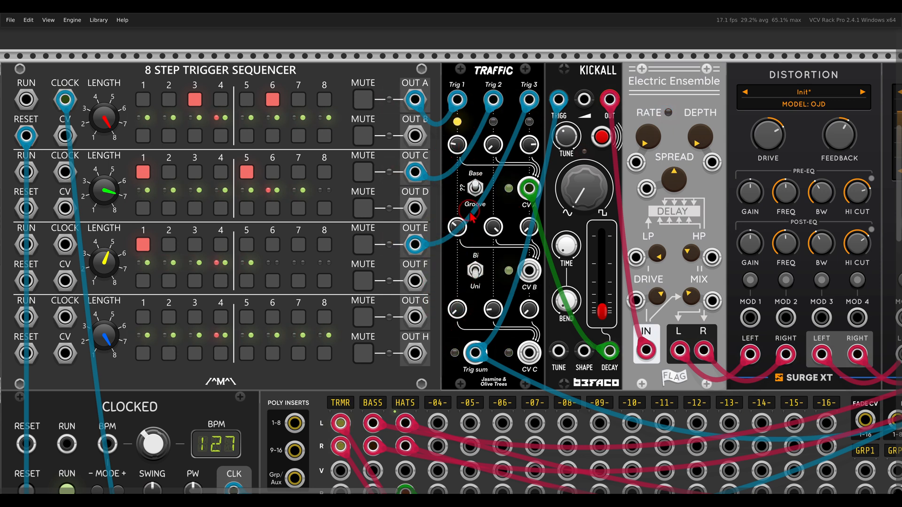
Patch Traffic CV B into Kickall's SHAPE input.
drag(530, 273, 583, 351)
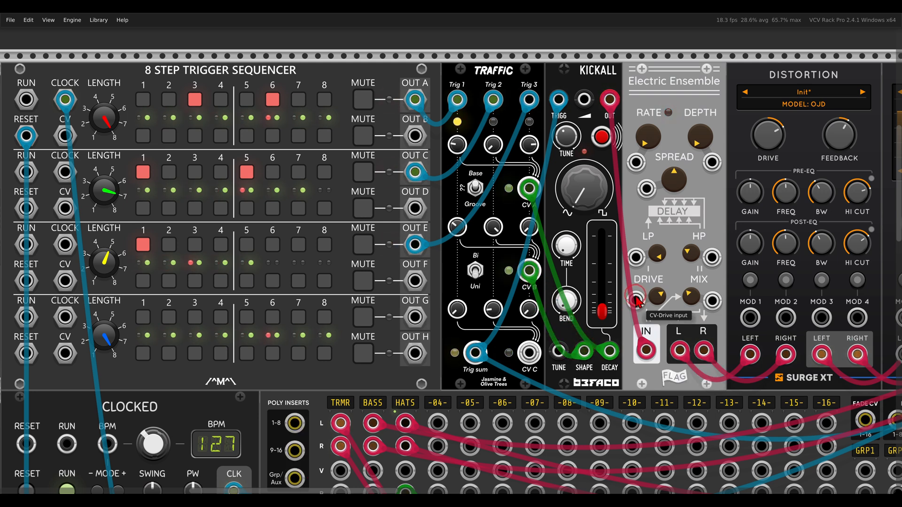
Send Traffic CV C to the Surge XT FILTER MOD input, then zoom back out.
scroll(637, 300, right, 5)
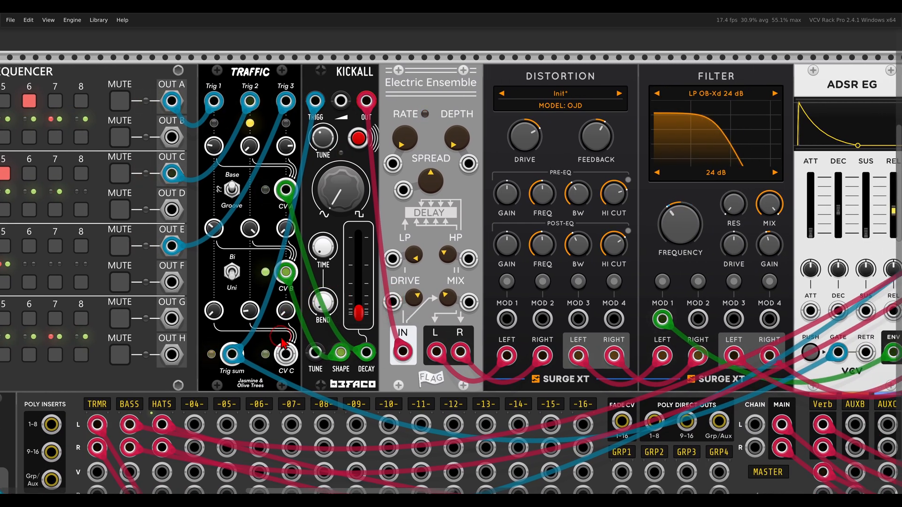
drag(286, 353, 698, 320)
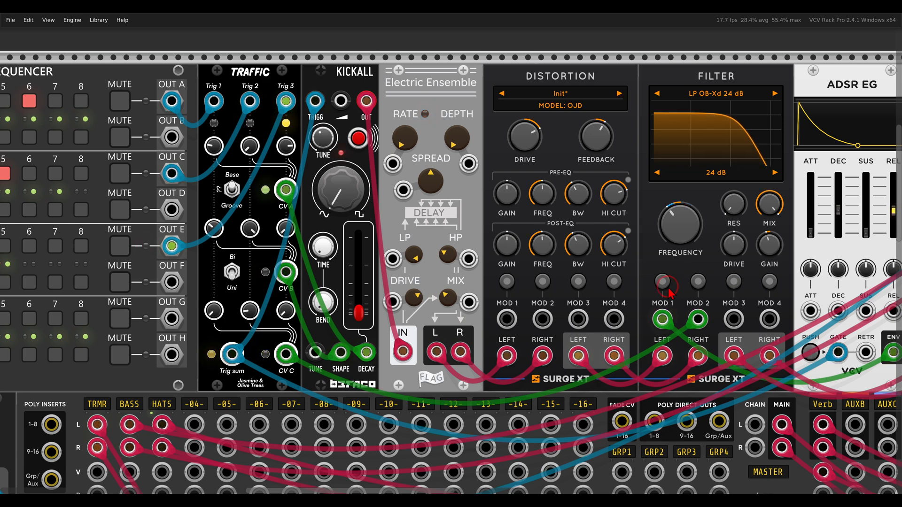
scroll(526, 226, down, 3)
scroll(527, 225, left, 2)
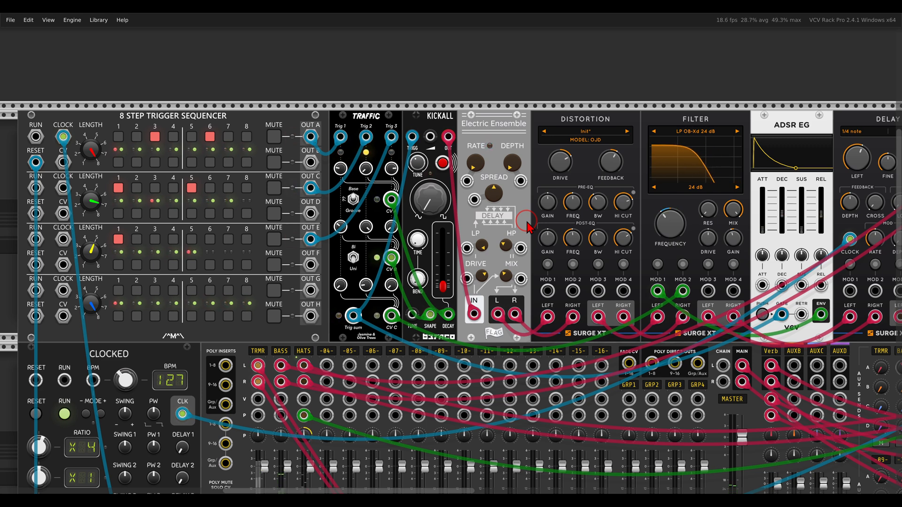
Unmute the TRMR channel on the mixer.
scroll(527, 222, down, 1)
scroll(527, 222, down, 8)
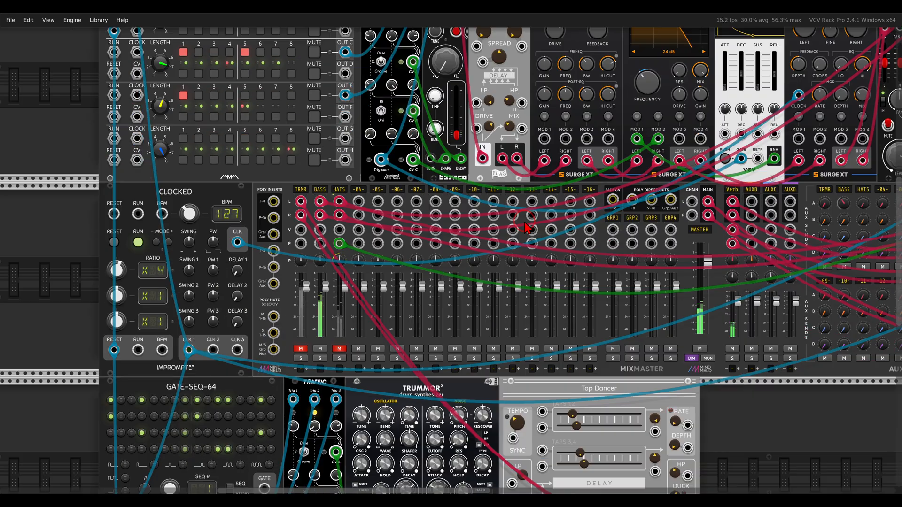
click(301, 302)
Patch Trummor²'s ENV output into the Offset module's IN jack.
scroll(395, 329, down, 1)
drag(718, 357, 672, 354)
scroll(695, 362, down, 1)
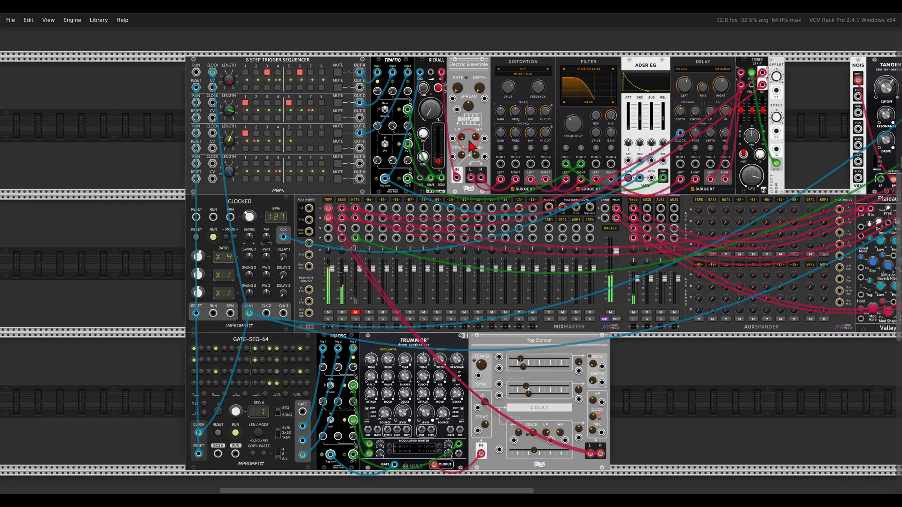
scroll(467, 133, down, 3)
scroll(404, 339, up, 4)
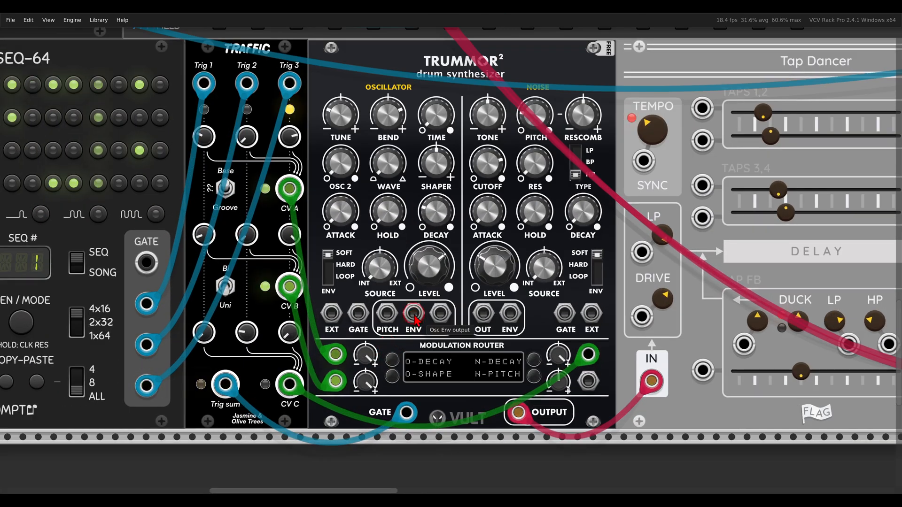
scroll(415, 324, down, 1)
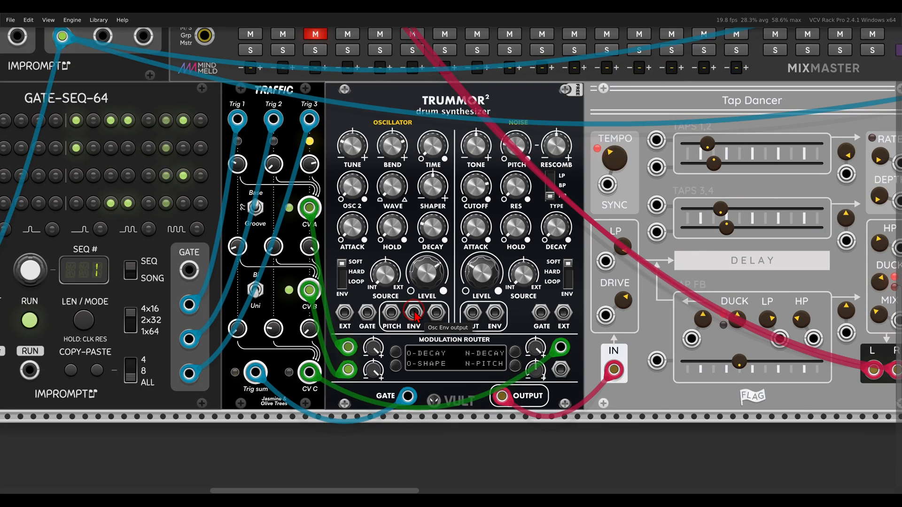
scroll(415, 317, down, 2)
scroll(584, 210, up, 1)
key(Up)
key(Right)
drag(584, 210, 739, 155)
key(Left)
key(Left)
key(Left)
key(Left)
key(Down)
key(Down)
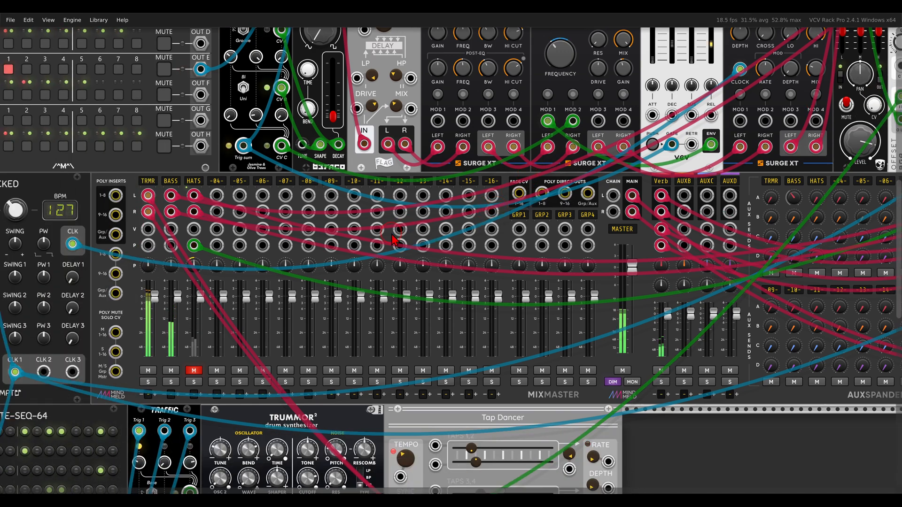
Pan across the rack to inspect the Tangents filters and Plateau reverb, then return to the drum patch.
scroll(392, 240, down, 2)
key(Left)
key(Down)
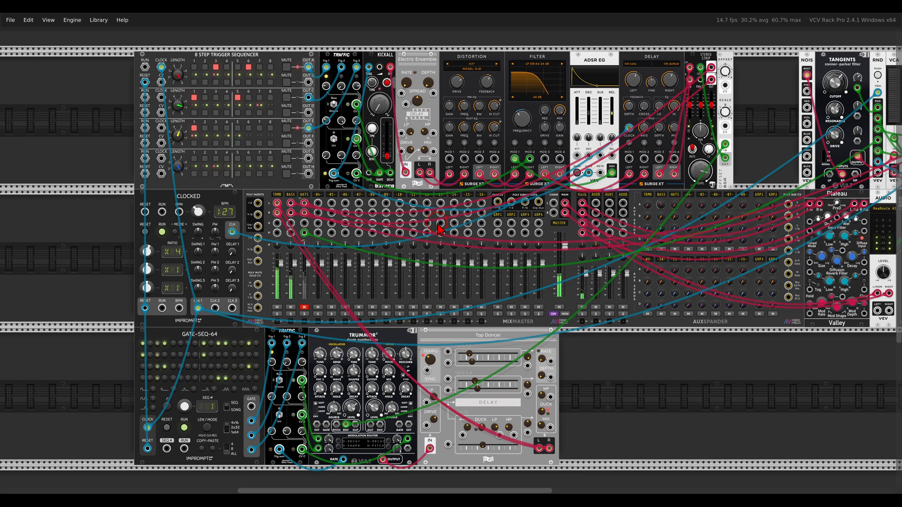
key(Right)
key(Right)
key(Right)
key(Right)
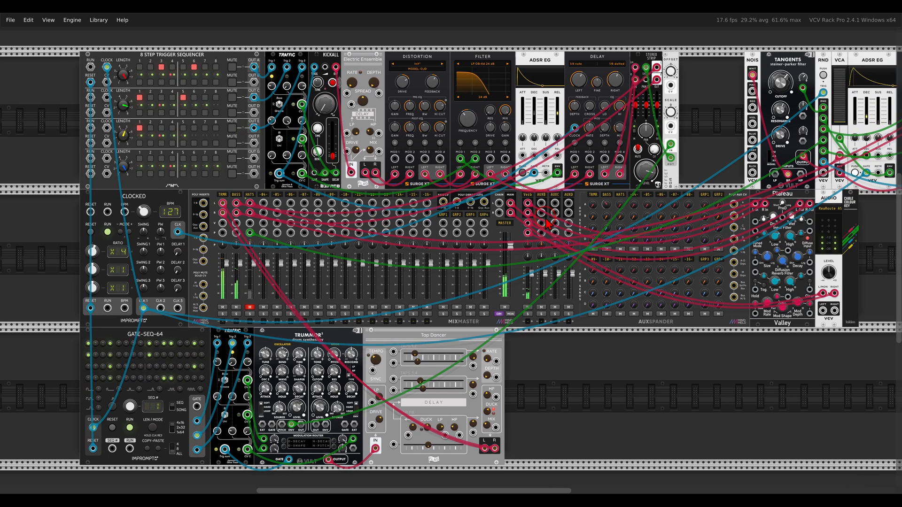
drag(660, 239, 331, 267)
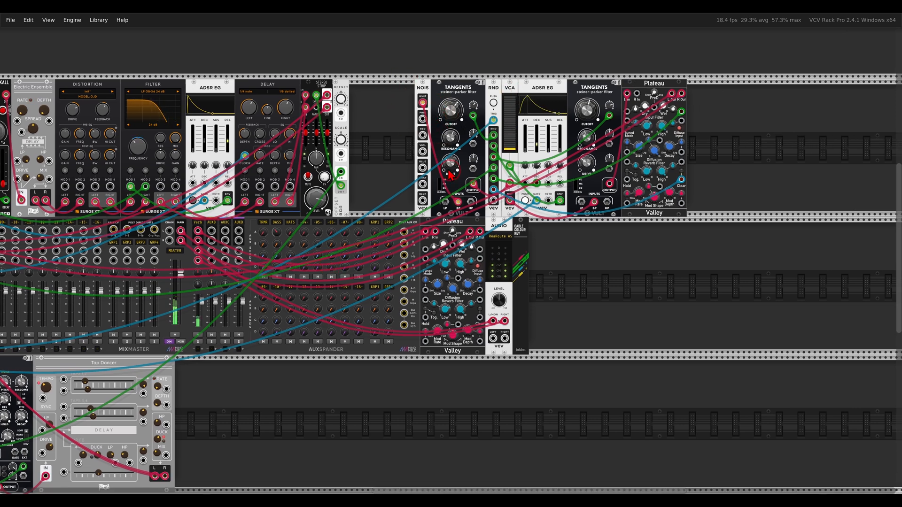
drag(351, 269, 654, 233)
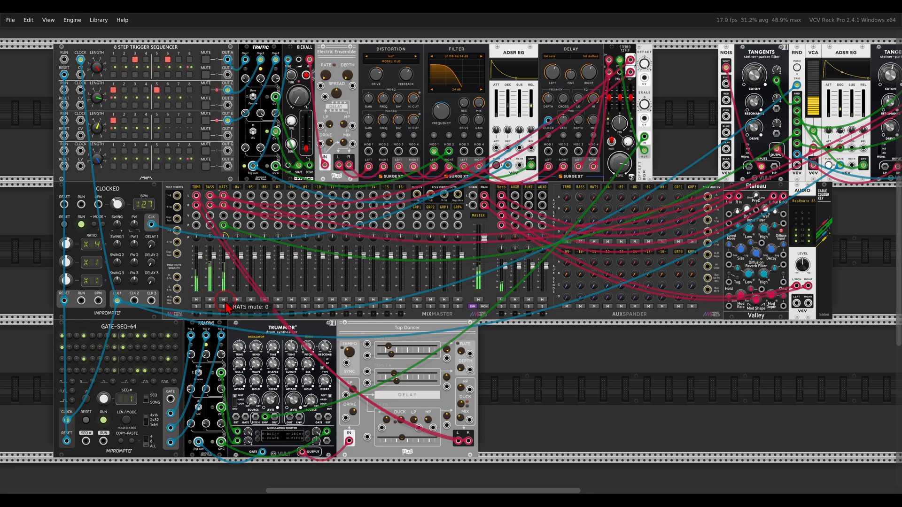
Circle Traffic's CV A output, its row of trigger knobs, and the Hazumi sequencer grid.
scroll(371, 329, down, 2)
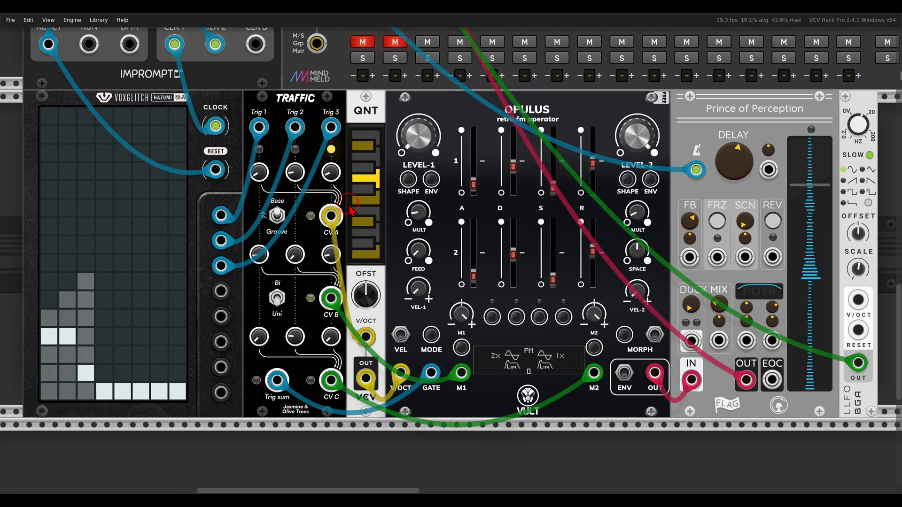
drag(323, 203, 308, 233)
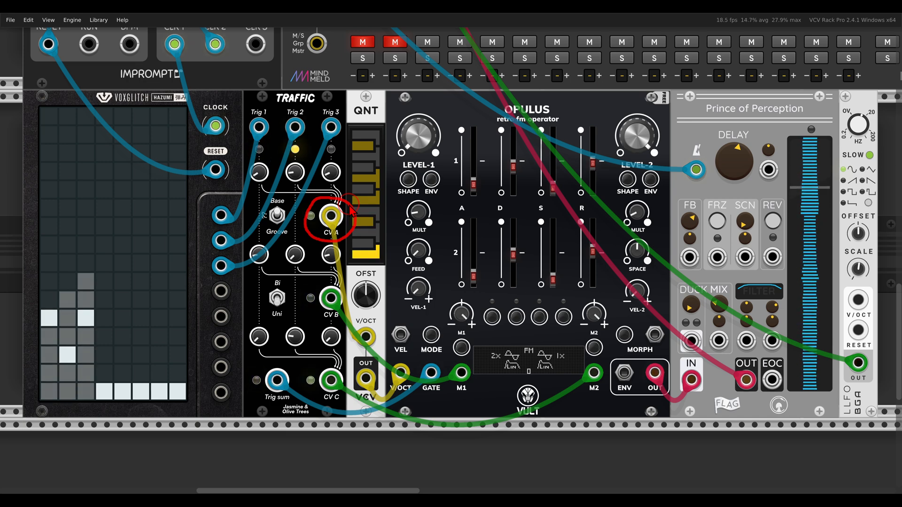
drag(340, 164, 231, 163)
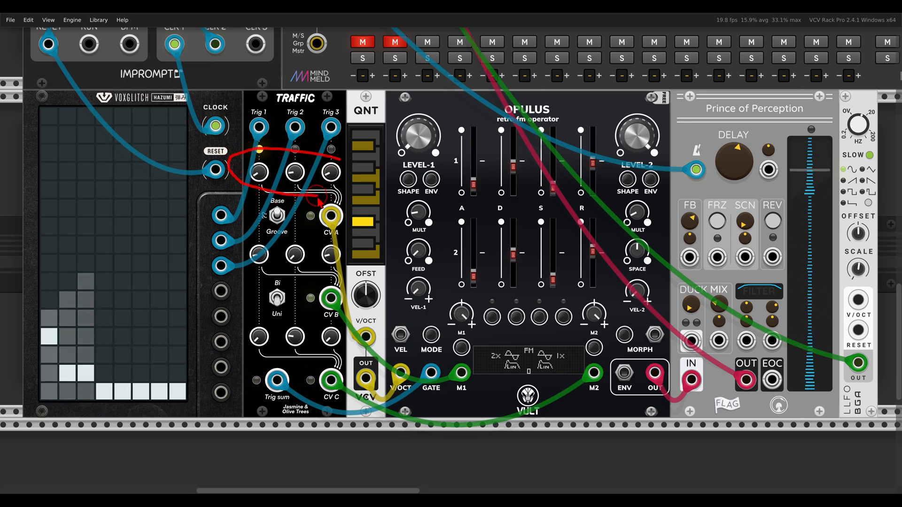
drag(302, 201, 350, 170)
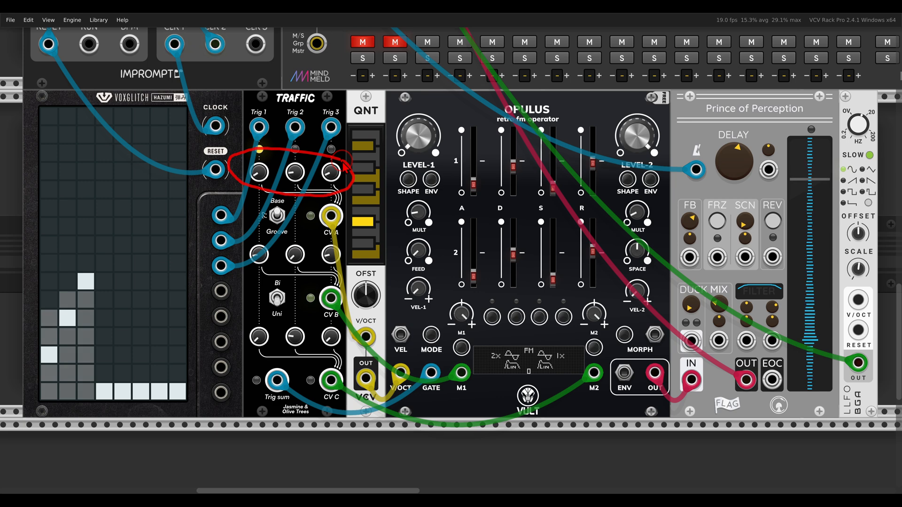
drag(111, 273, 14, 348)
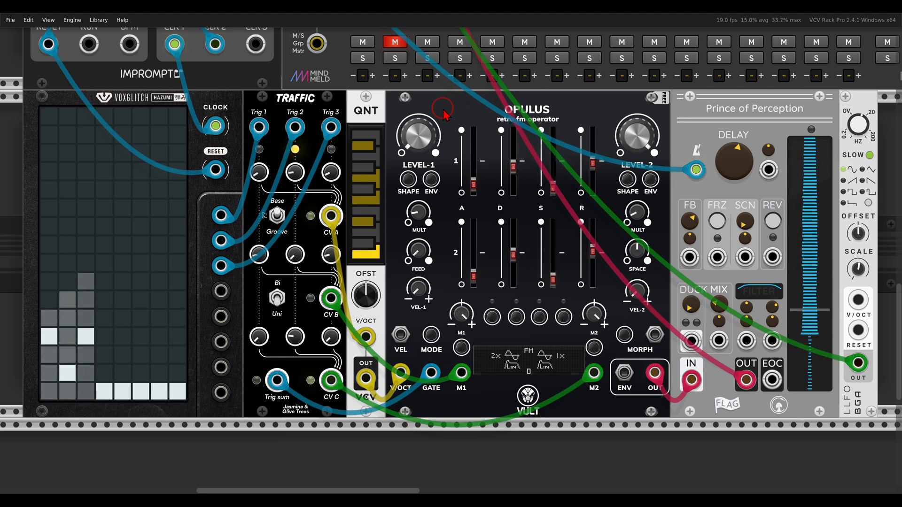
scroll(443, 109, up, 5)
scroll(443, 109, up, 7)
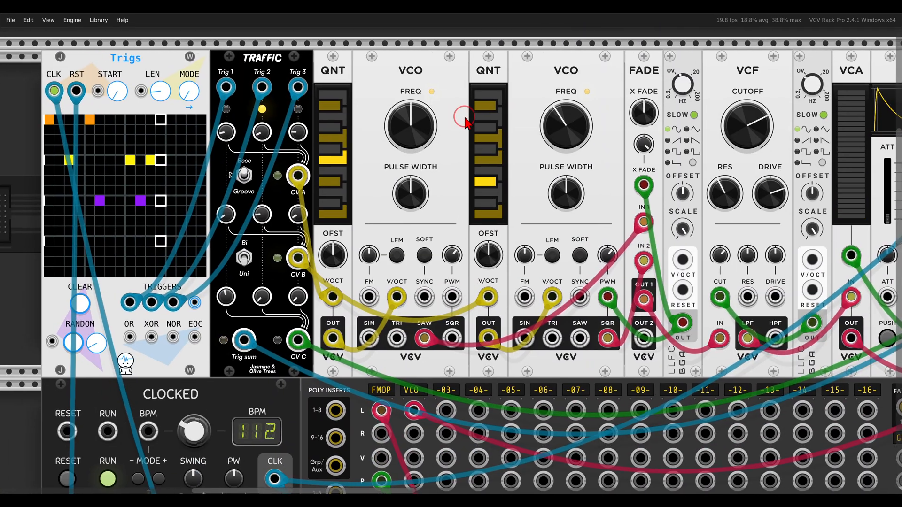
drag(464, 117, 482, 119)
mouse_move(336, 163)
mouse_down()
mouse_move(307, 164)
mouse_move(312, 199)
mouse_move(337, 162)
mouse_up()
mouse_move(334, 245)
mouse_down()
mouse_move(303, 254)
mouse_move(324, 284)
mouse_move(349, 263)
mouse_move(334, 244)
mouse_up()
mouse_move(700, 80)
mouse_down()
mouse_move(629, 84)
mouse_move(695, 104)
mouse_move(656, 73)
mouse_up()
key(Escape)
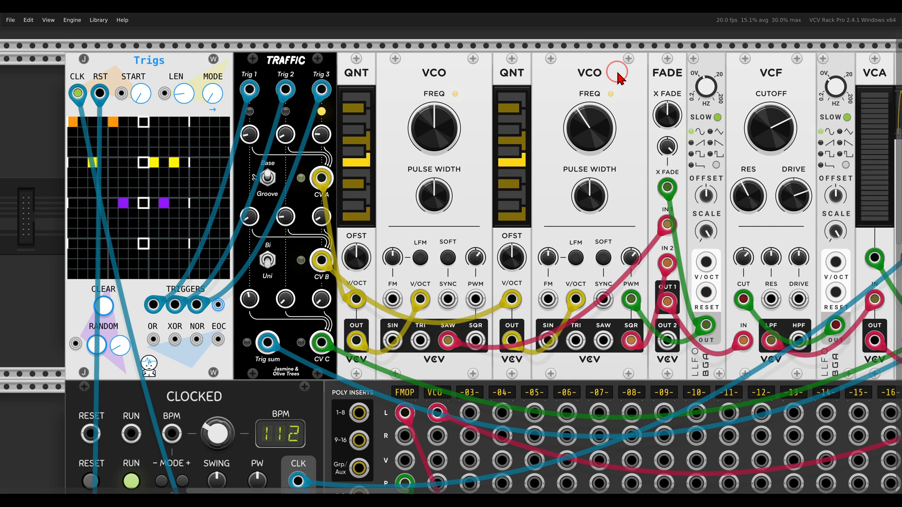
scroll(527, 193, down, 2)
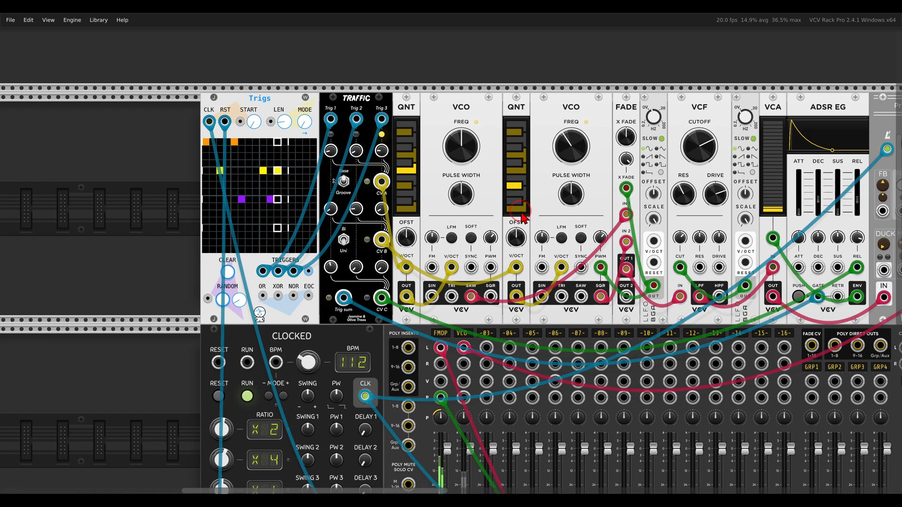
scroll(436, 376, down, 3)
click(438, 437)
click(437, 437)
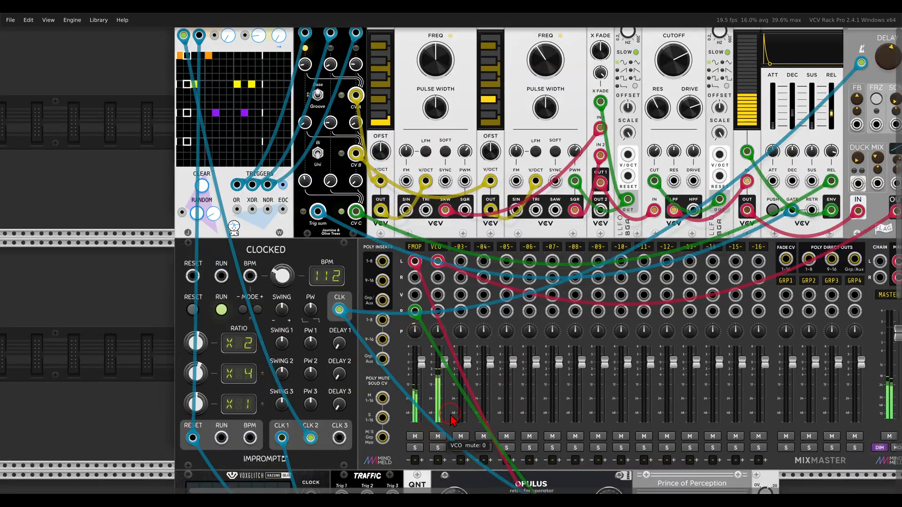
scroll(484, 332, down, 2)
drag(569, 347, 519, 277)
scroll(519, 280, down, 3)
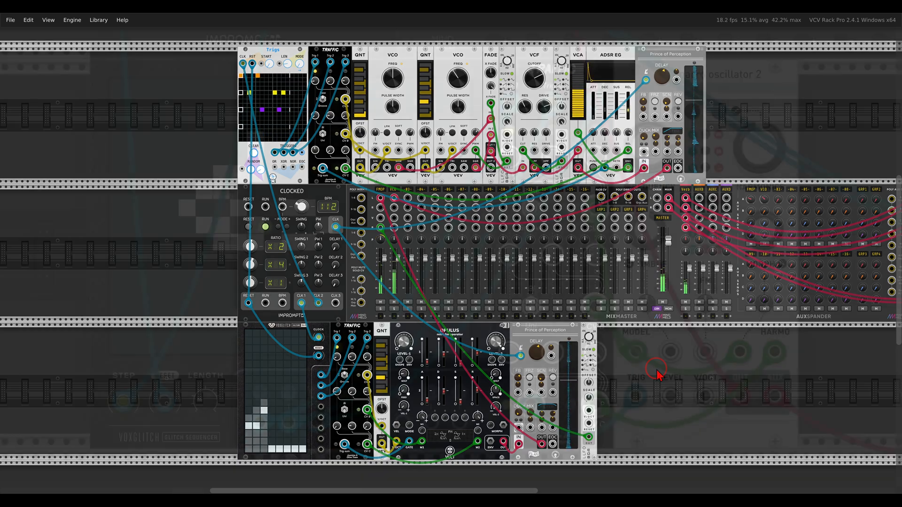
mouse_move(553, 186)
mouse_down()
mouse_move(501, 199)
mouse_move(536, 248)
mouse_move(569, 190)
mouse_up()
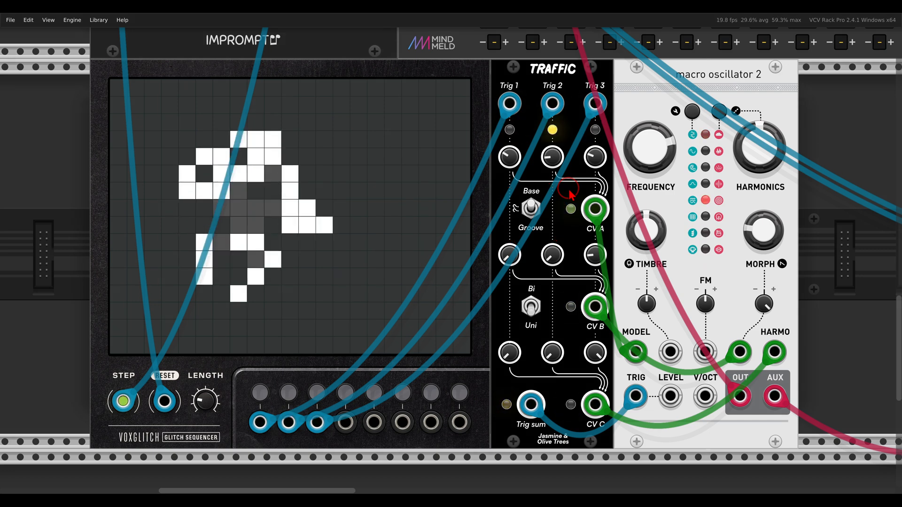
mouse_move(778, 58)
mouse_down()
mouse_move(663, 90)
mouse_move(786, 83)
mouse_up()
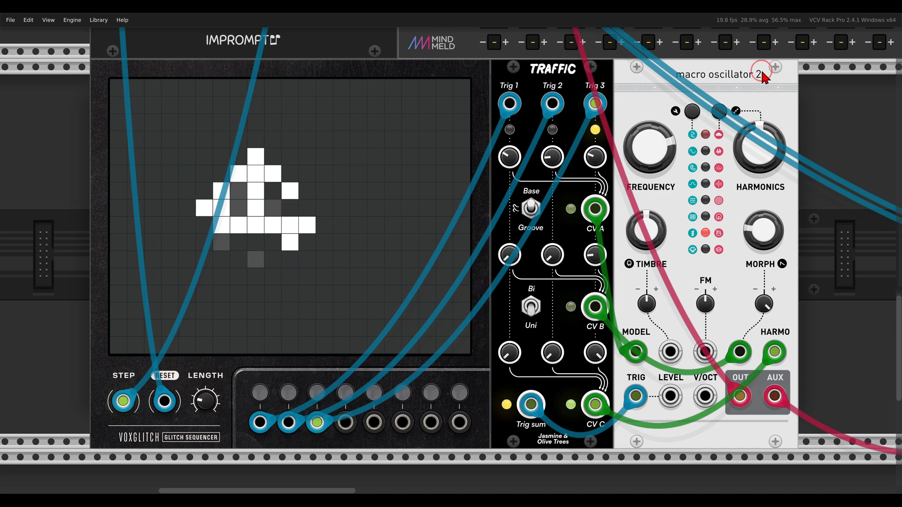
mouse_move(610, 339)
mouse_down()
mouse_move(639, 371)
mouse_move(657, 327)
mouse_up()
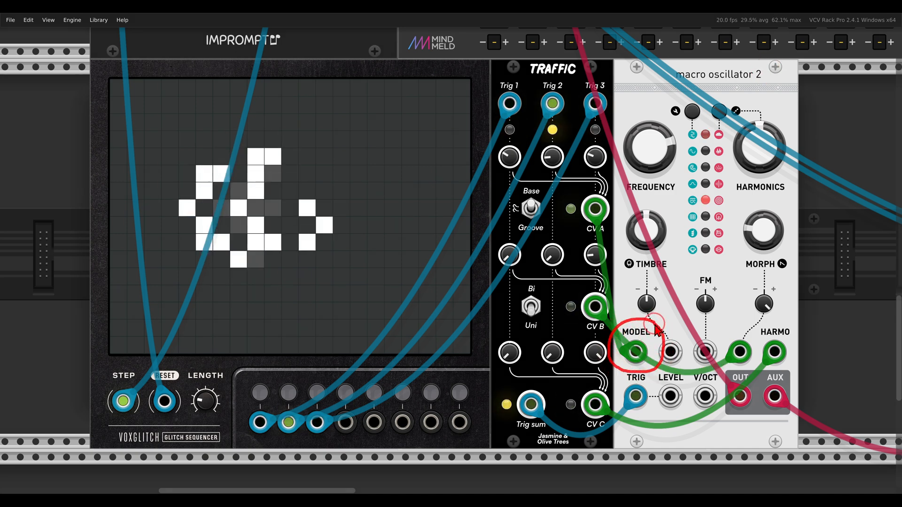
drag(564, 215, 606, 243)
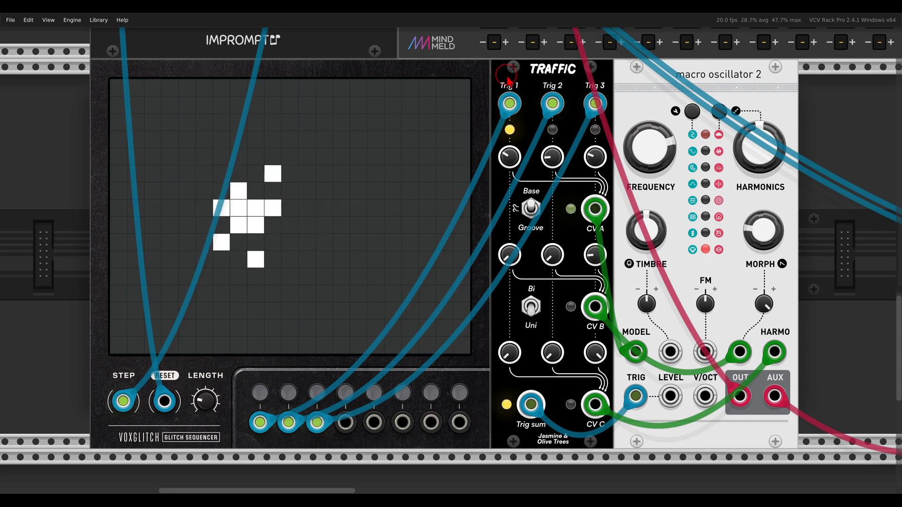
scroll(490, 33, up, 1)
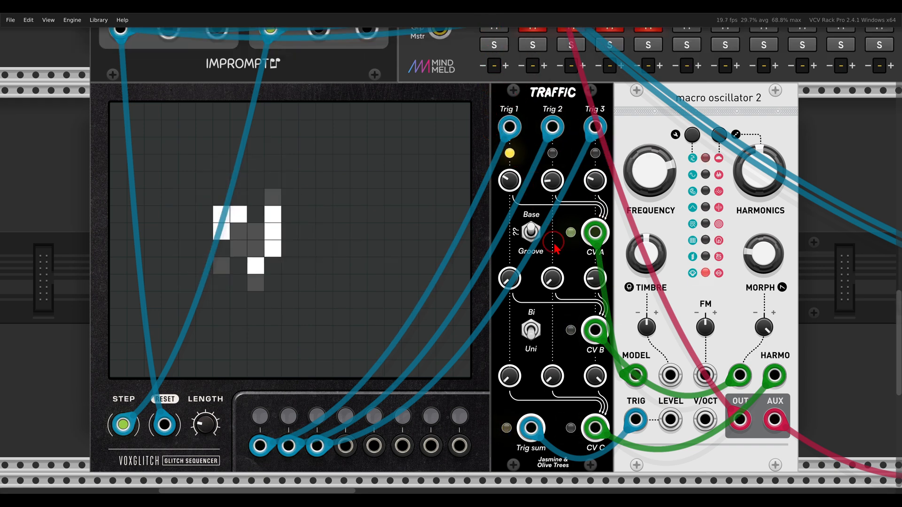
scroll(558, 227, down, 1)
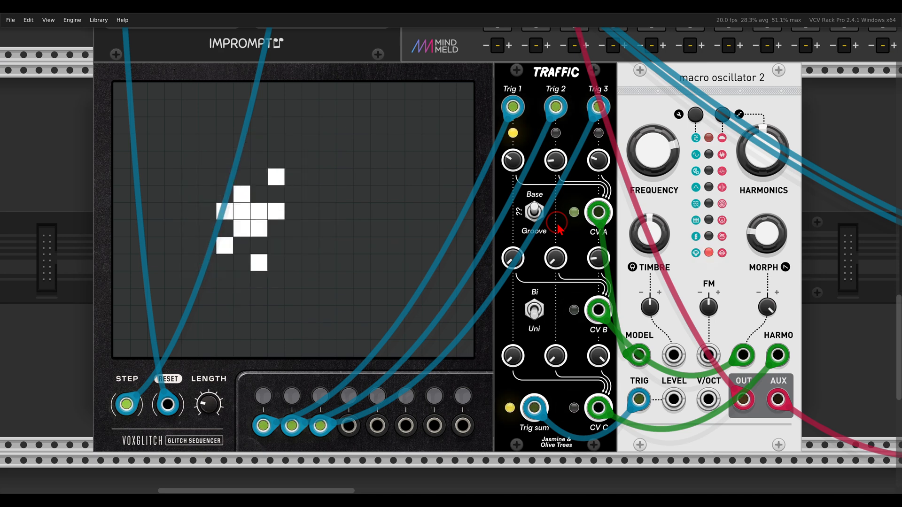
scroll(549, 225, up, 1)
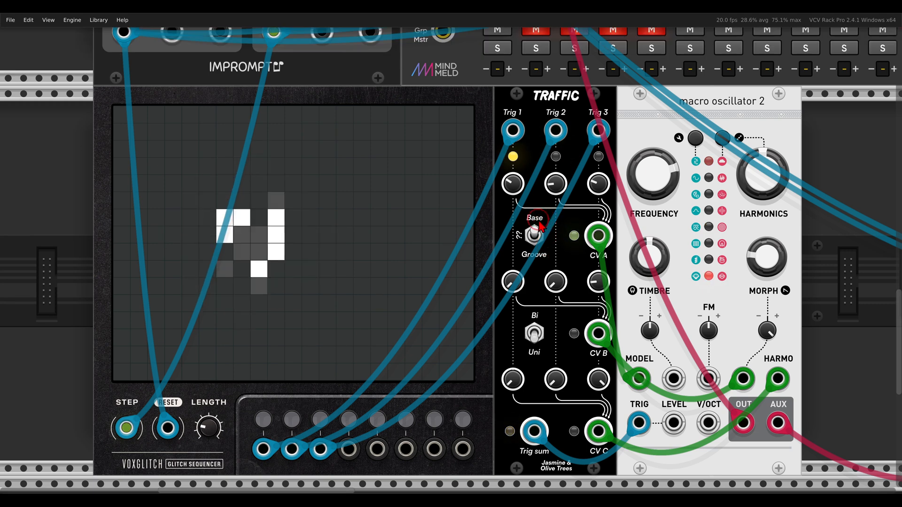
scroll(545, 230, down, 1)
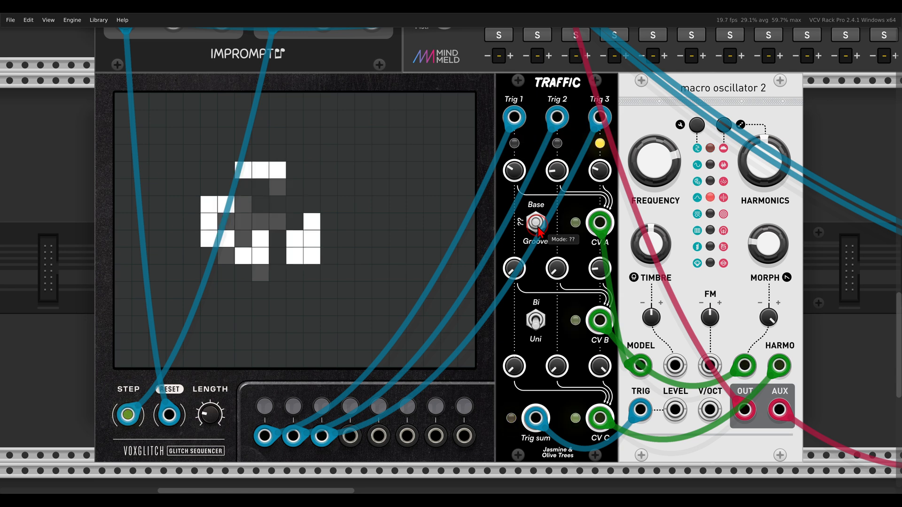
mouse_move(622, 158)
mouse_down()
mouse_move(560, 149)
mouse_move(579, 186)
mouse_move(623, 153)
mouse_up()
mouse_move(618, 248)
mouse_down()
mouse_move(465, 255)
mouse_move(616, 256)
mouse_up()
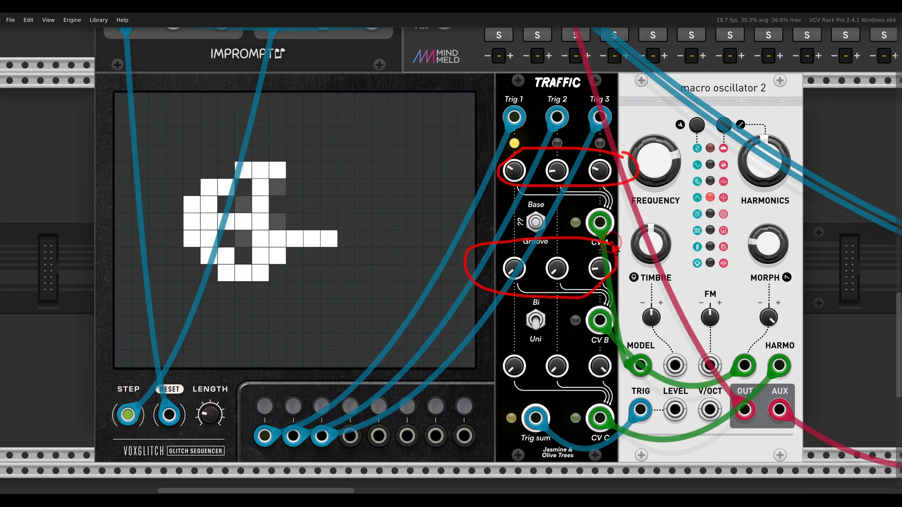
mouse_move(613, 335)
mouse_down()
mouse_move(488, 371)
mouse_move(616, 346)
mouse_up()
drag(553, 336, 561, 317)
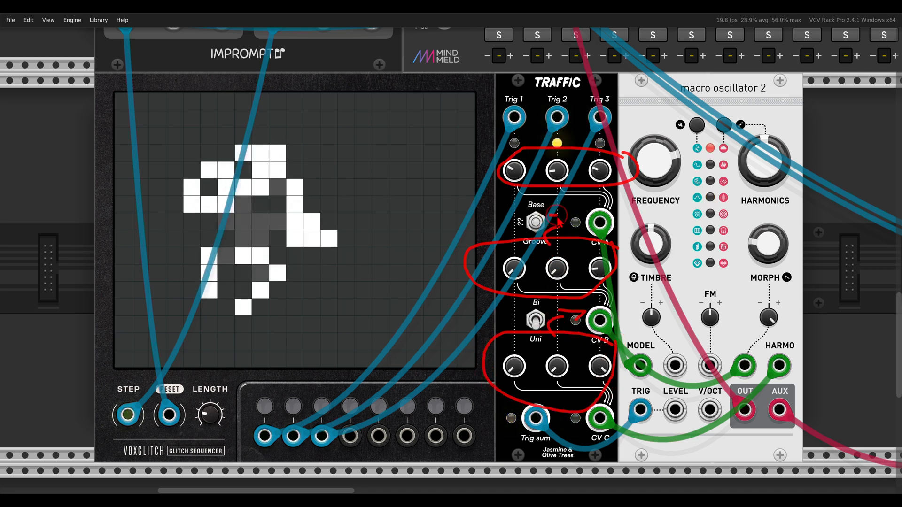
key(Escape)
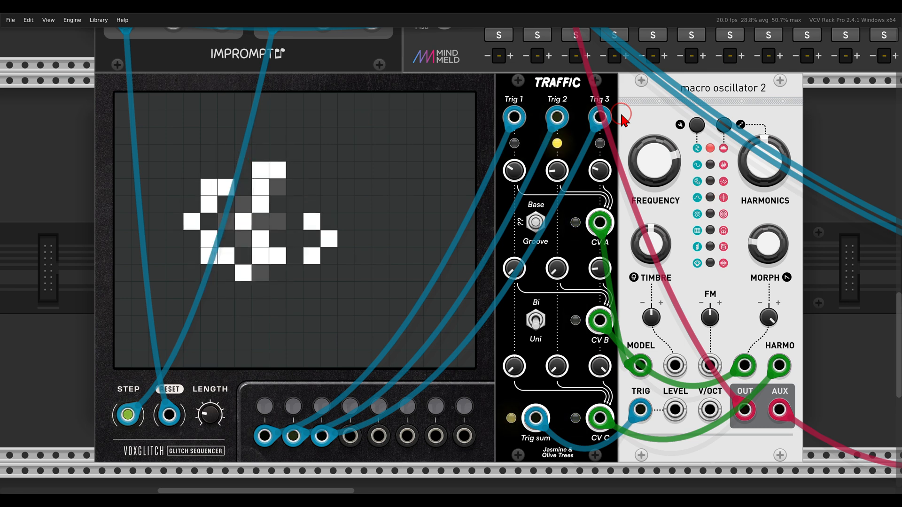
Pan the rack to the Chronoblob module and circle its logo.
scroll(596, 293, right, 4)
scroll(598, 292, down, 1)
scroll(595, 293, right, 1)
scroll(596, 295, right, 1)
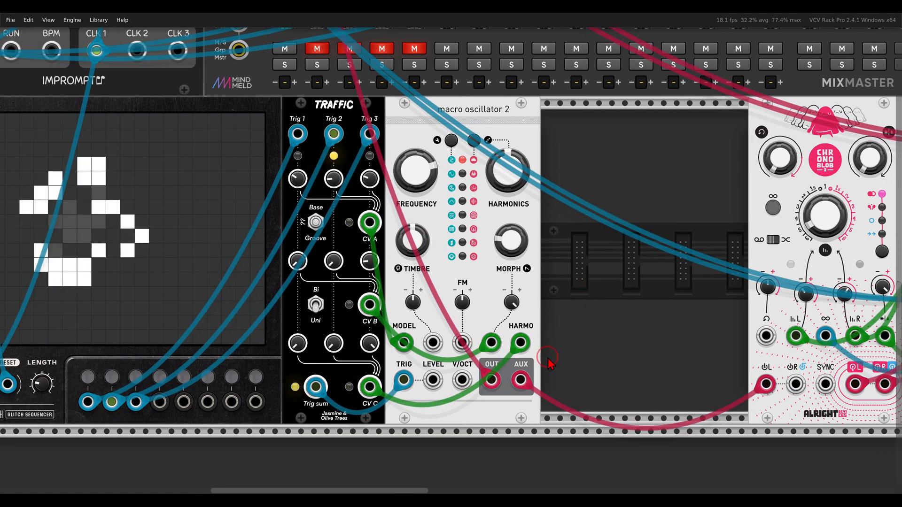
drag(674, 289, 495, 301)
mouse_move(693, 118)
mouse_down()
mouse_move(612, 113)
mouse_move(686, 160)
mouse_move(697, 119)
mouse_up()
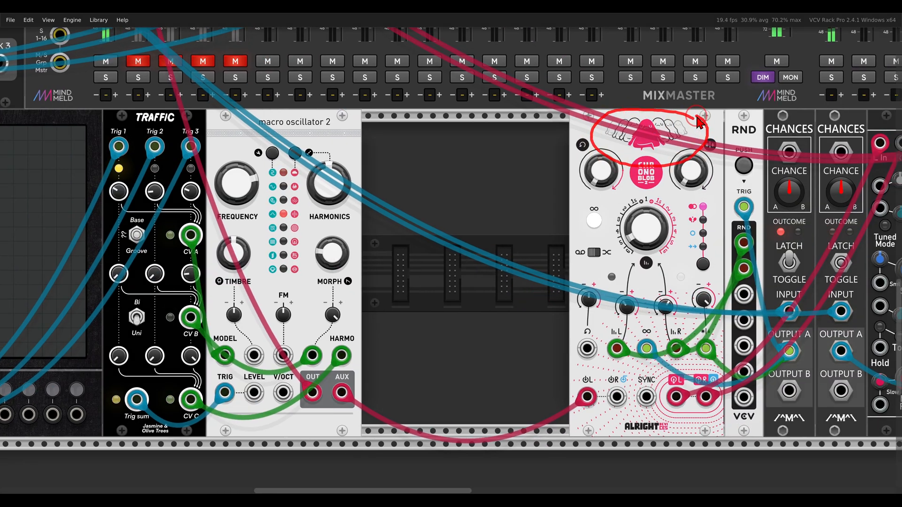
drag(374, 144, 471, 184)
Unmute mixer channel 2, then bring the SEQ 3/Palette row into view and circle the PALETTE title.
click(236, 101)
scroll(282, 192, down, 2)
drag(302, 203, 453, 211)
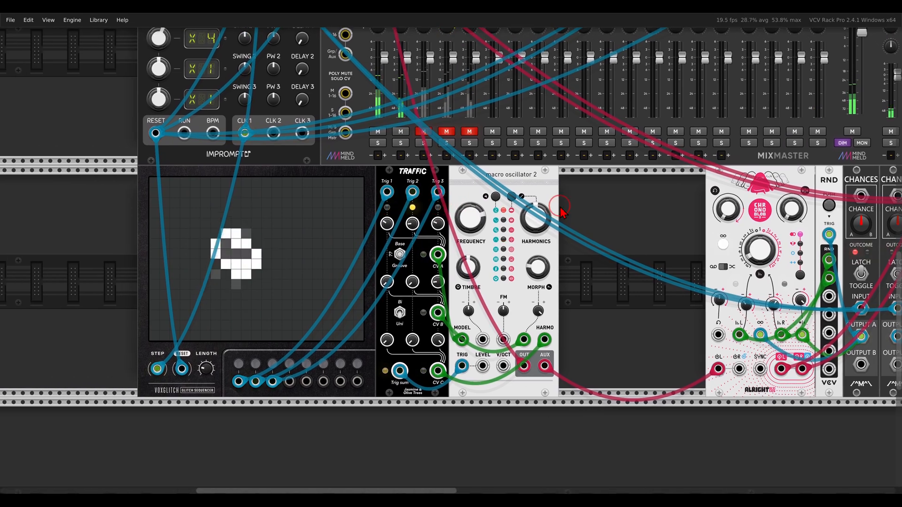
scroll(504, 203, up, 3)
scroll(502, 199, up, 15)
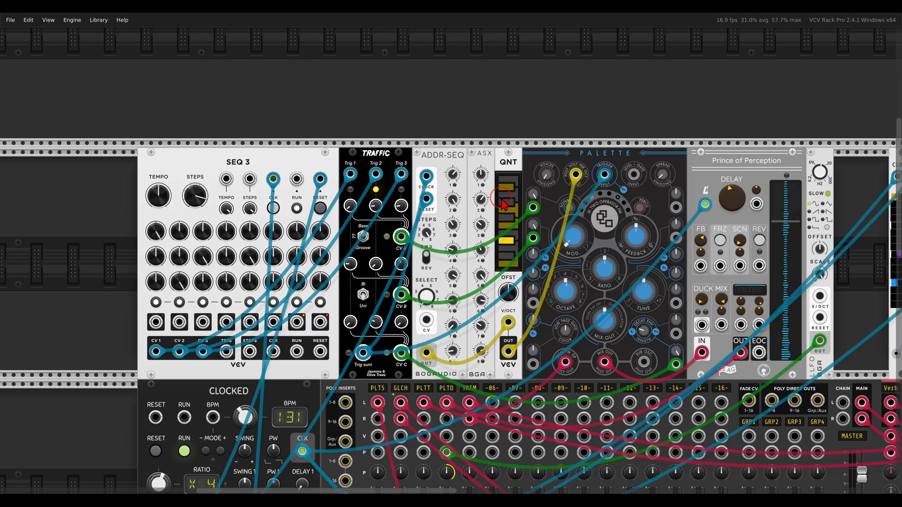
scroll(562, 240, down, 2)
drag(562, 240, 546, 227)
mouse_move(632, 75)
mouse_down()
mouse_move(587, 72)
mouse_move(563, 109)
mouse_move(633, 81)
mouse_up()
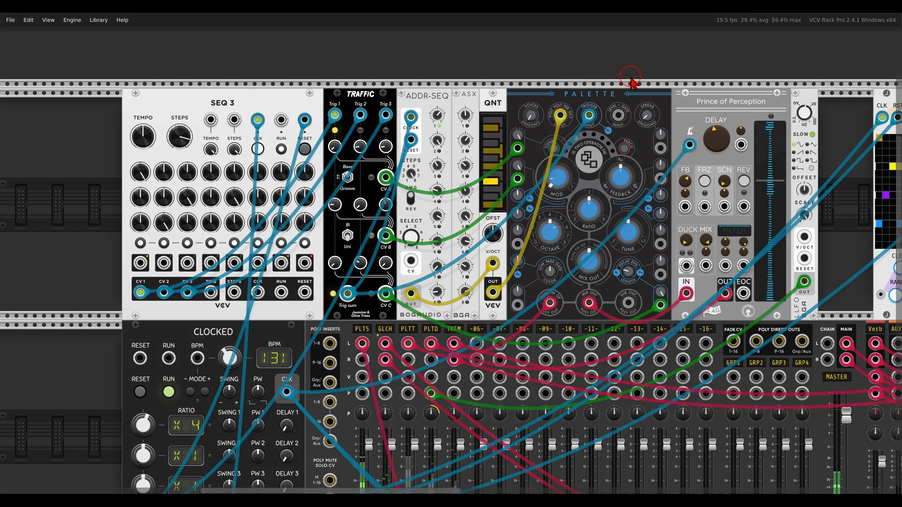
Zoom into the SEQ 3 row and mute the PLTT mixer channel.
scroll(547, 187, up, 2)
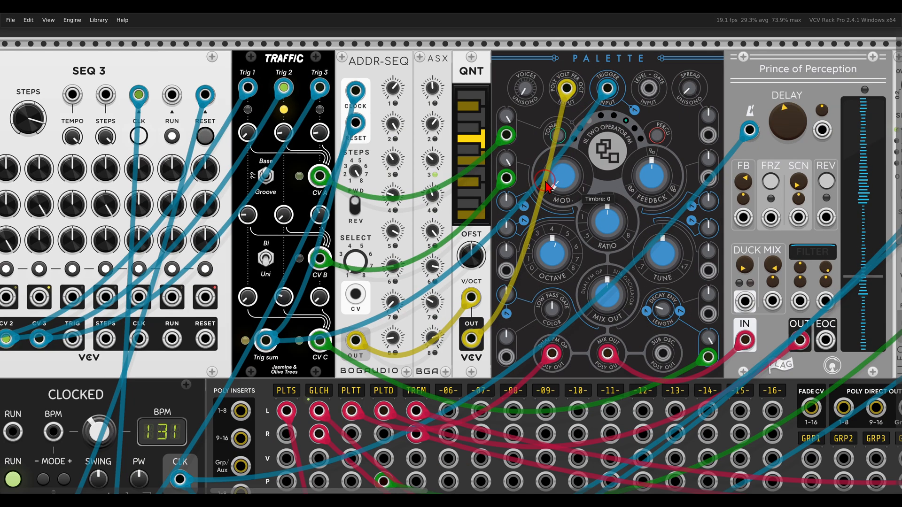
scroll(628, 152, up, 1)
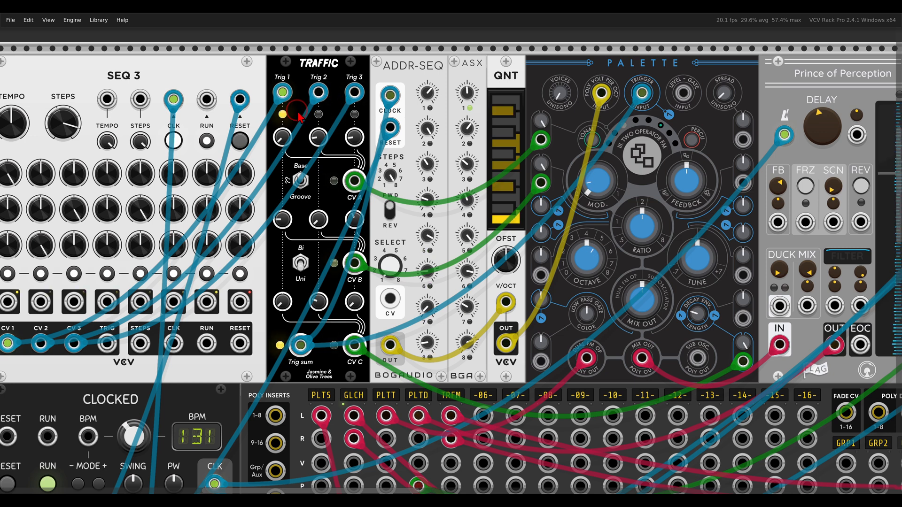
scroll(301, 112, left, 4)
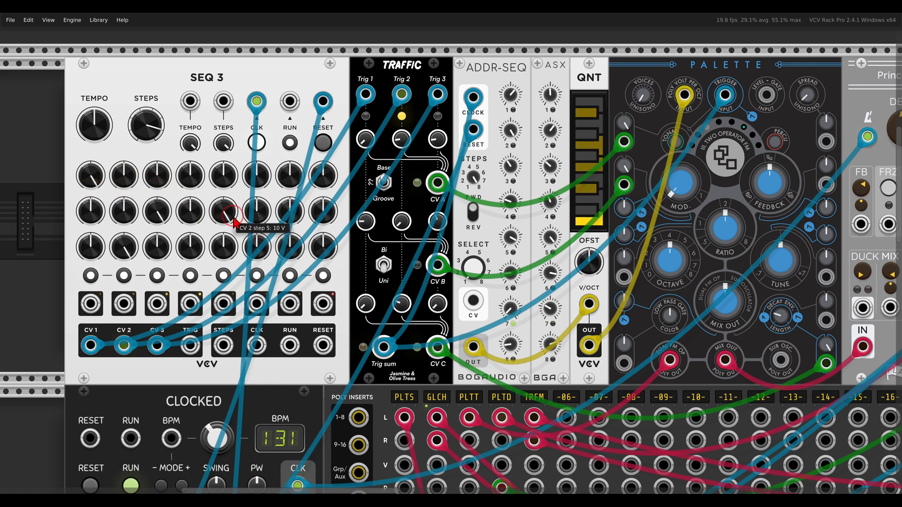
scroll(551, 214, right, 3)
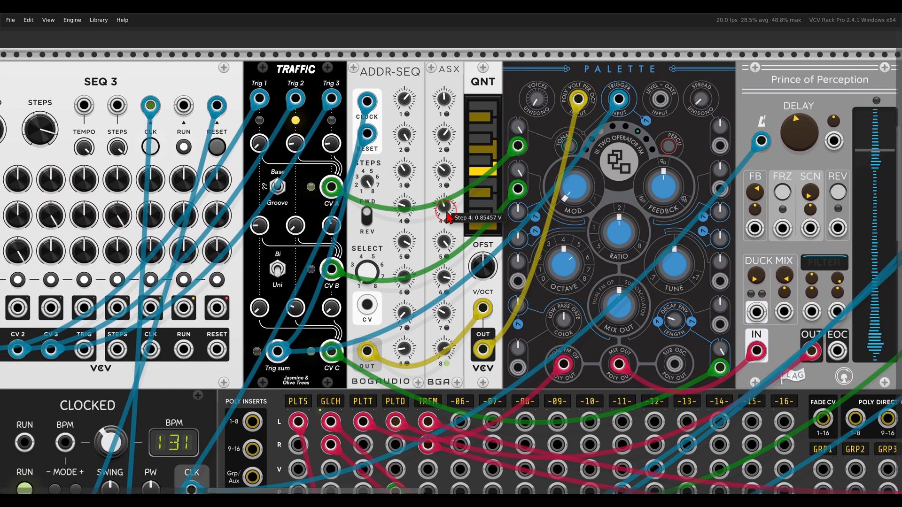
scroll(463, 221, down, 5)
scroll(463, 221, down, 4)
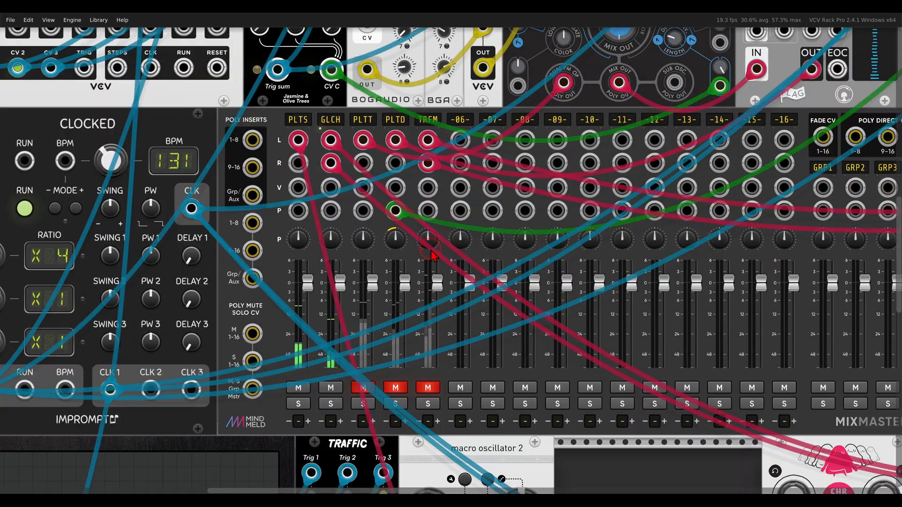
click(363, 388)
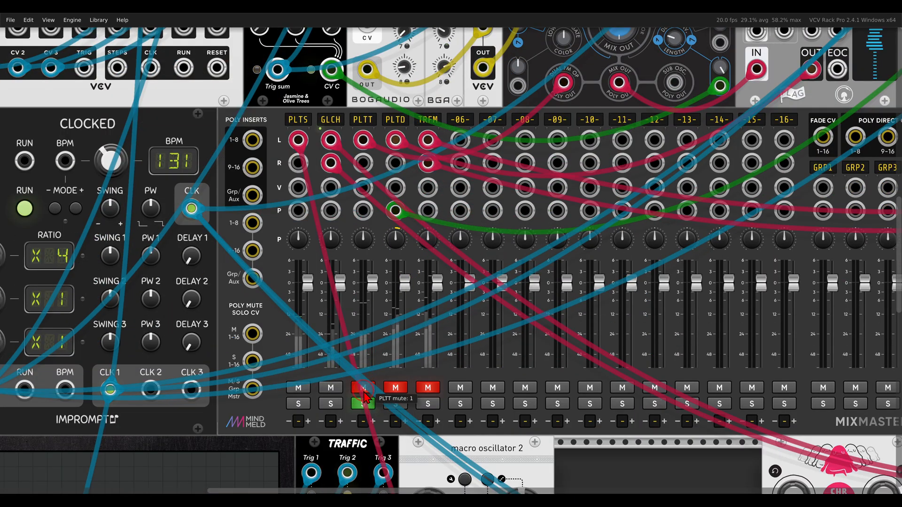
Return to Traffic and check the value of its Trig 3 knob.
scroll(591, 164, up, 6)
scroll(591, 163, up, 1)
scroll(603, 178, right, 1)
scroll(596, 174, down, 1)
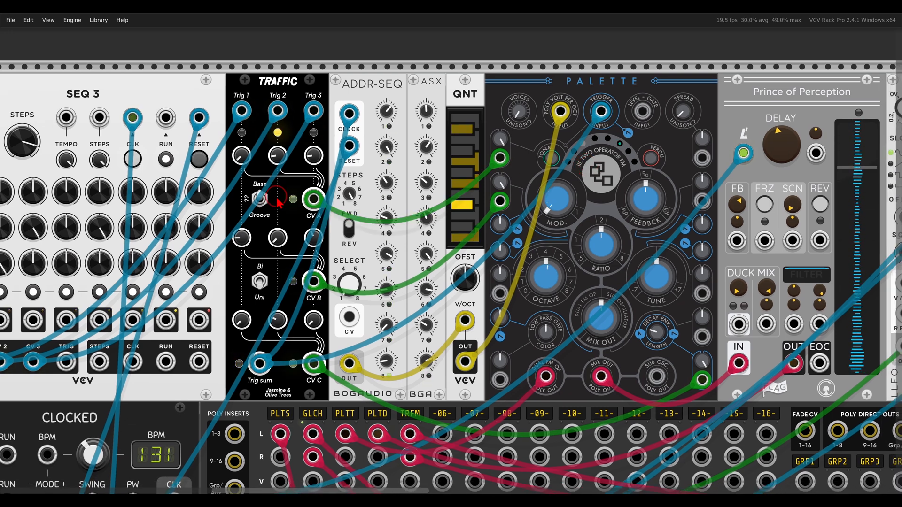
scroll(286, 198, left, 2)
click(345, 155)
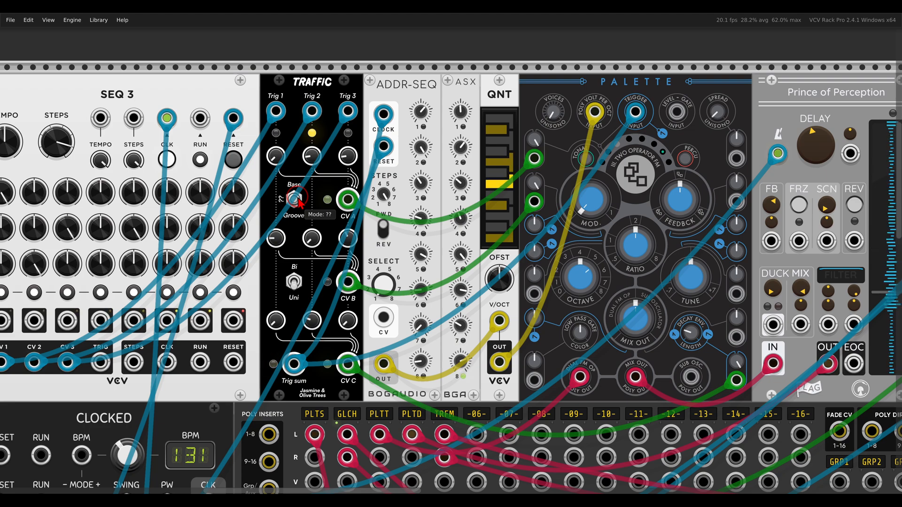
Unmute the PLTD mixer channel.
scroll(395, 175, up, 1)
scroll(427, 240, down, 1)
scroll(426, 241, down, 13)
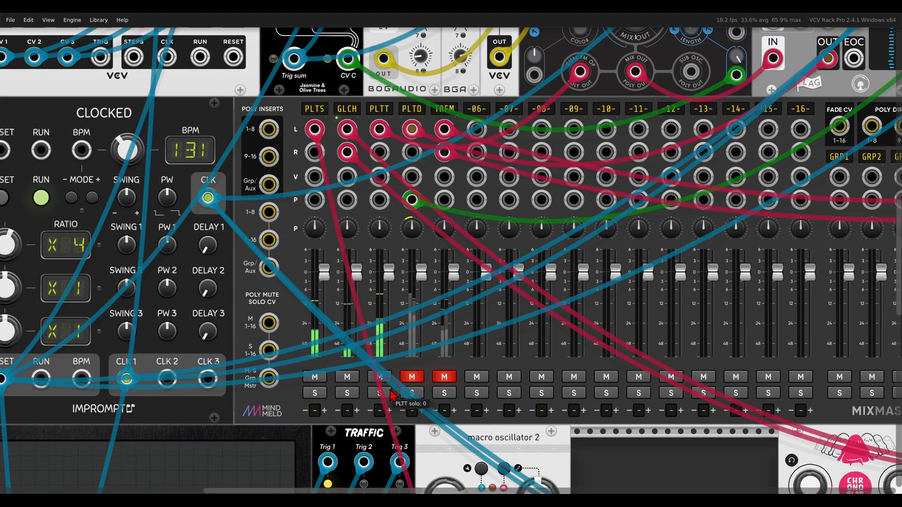
click(410, 377)
scroll(482, 263, down, 3)
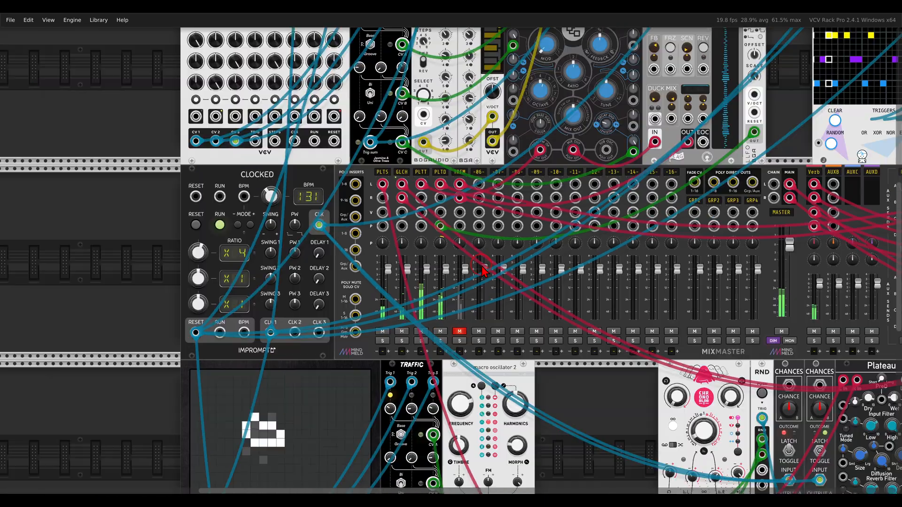
Bring the upper module row into view and circle the TRUMMOR title.
drag(579, 203, 522, 332)
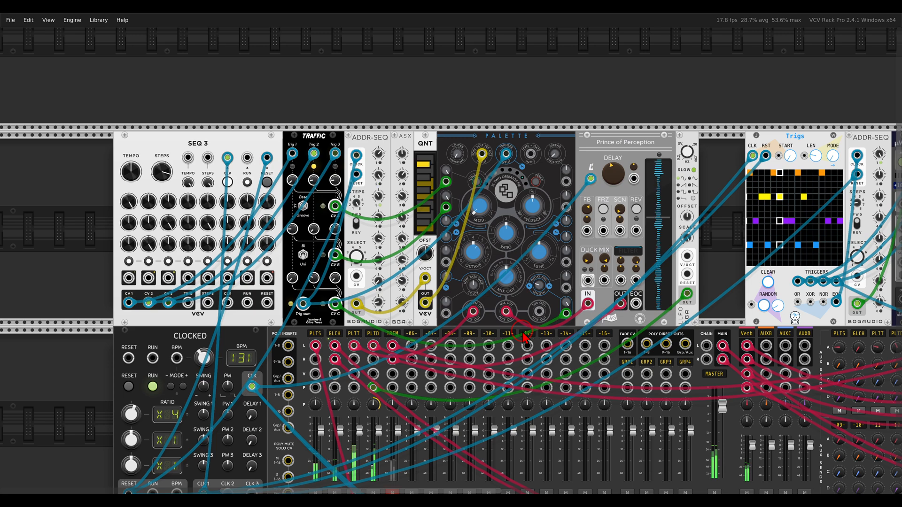
scroll(524, 337, right, 8)
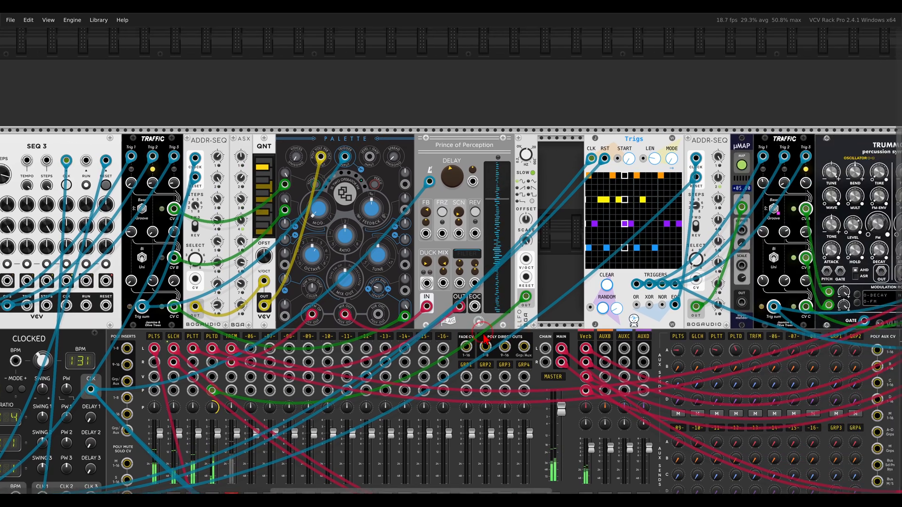
scroll(283, 327, right, 3)
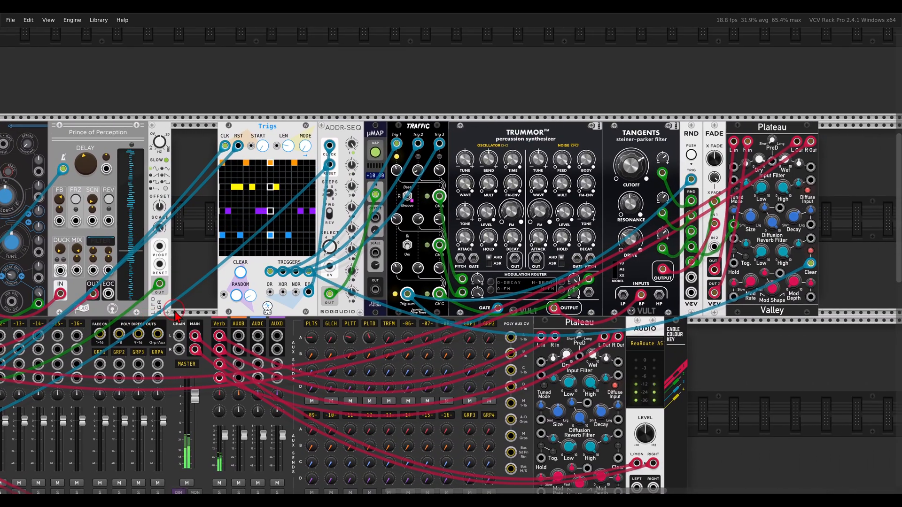
scroll(465, 328, up, 2)
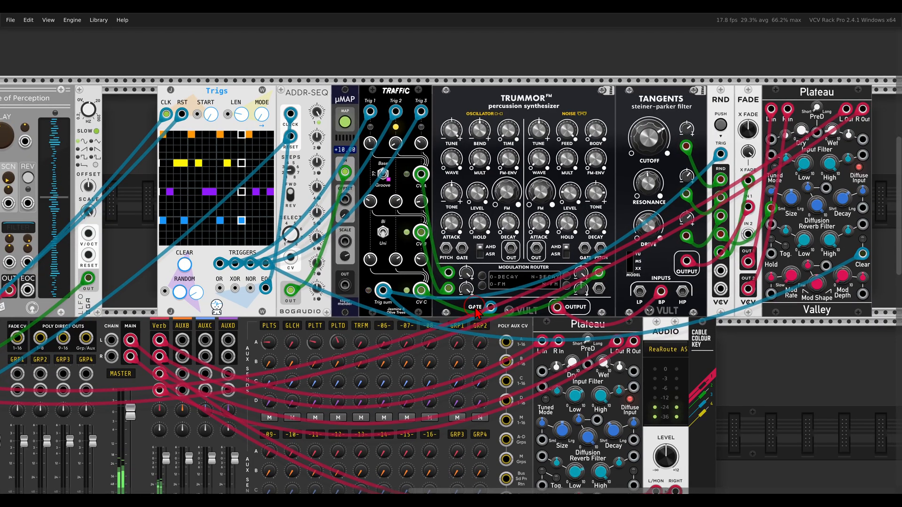
mouse_move(566, 80)
mouse_down()
mouse_move(475, 134)
mouse_move(557, 75)
mouse_up()
key(Escape)
Pan toward the ADDR-SEQ module and circle the µMAP module.
drag(478, 135, 544, 134)
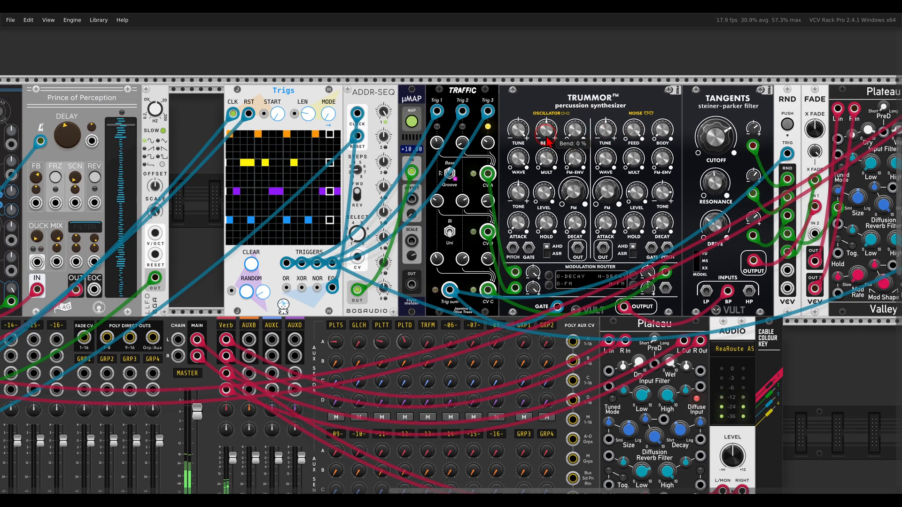
scroll(387, 195, up, 3)
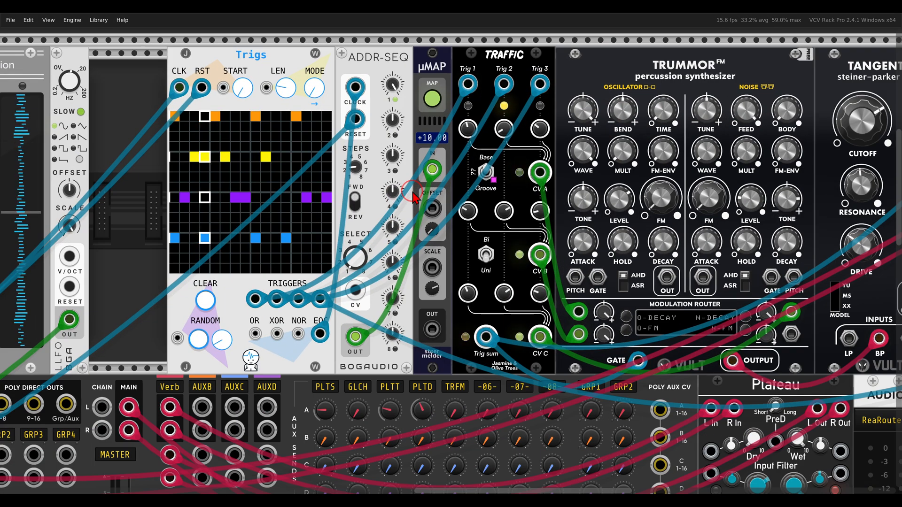
mouse_move(487, 172)
mouse_down()
mouse_move(497, 179)
mouse_move(472, 181)
mouse_move(512, 200)
mouse_move(514, 160)
mouse_up()
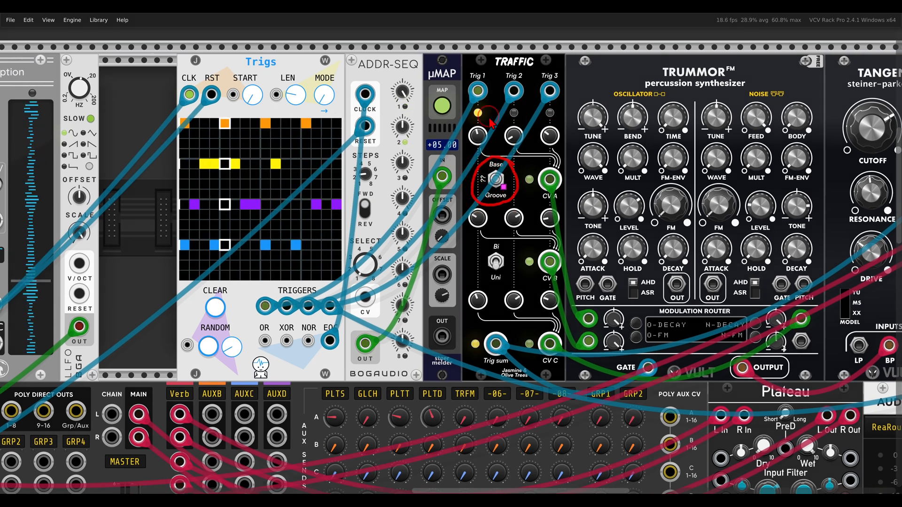
mouse_move(461, 72)
mouse_down()
mouse_move(422, 90)
mouse_move(462, 73)
mouse_up()
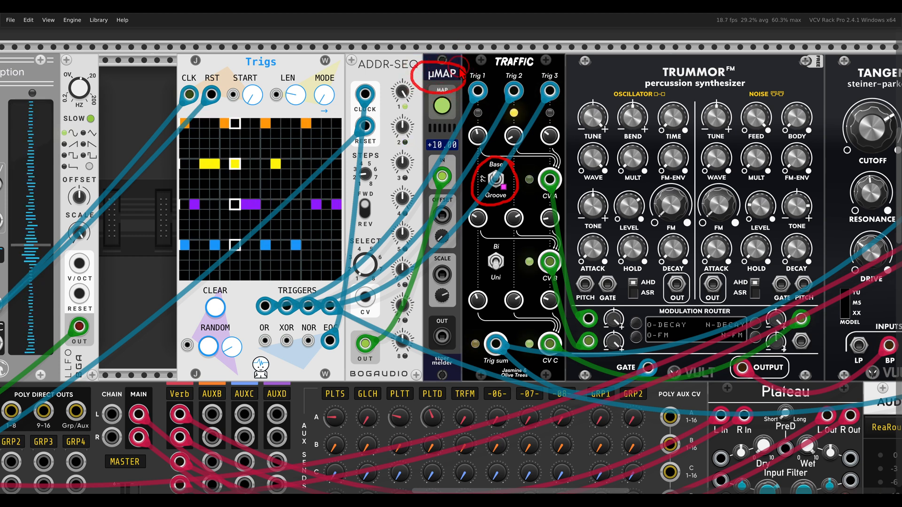
key(Escape)
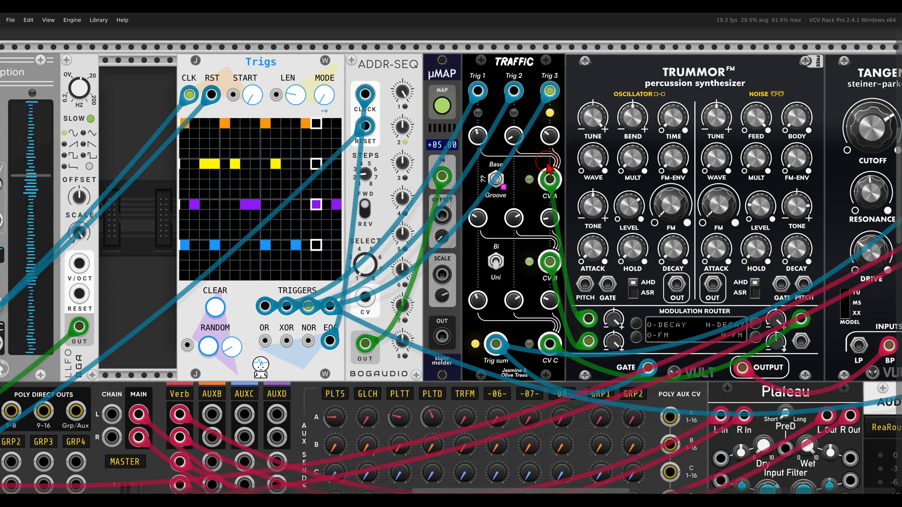
Solo and unmute the TRFM mixer channel.
scroll(538, 165, down, 3)
drag(539, 165, 465, 174)
click(117, 371)
click(119, 363)
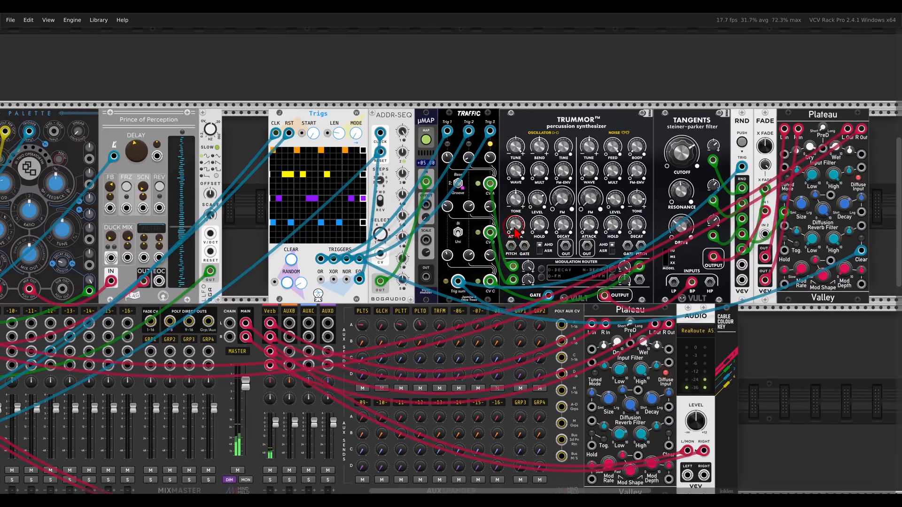
scroll(466, 176, up, 2)
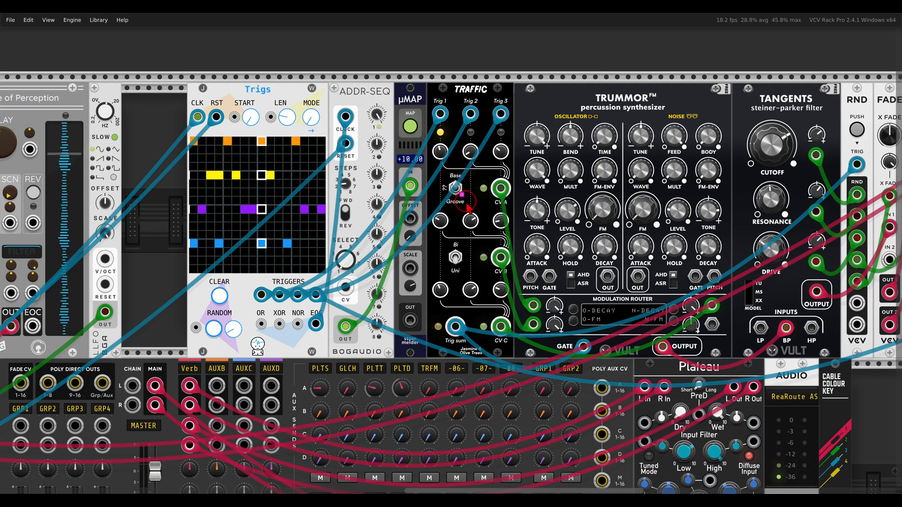
scroll(465, 203, down, 3)
drag(466, 202, 652, 109)
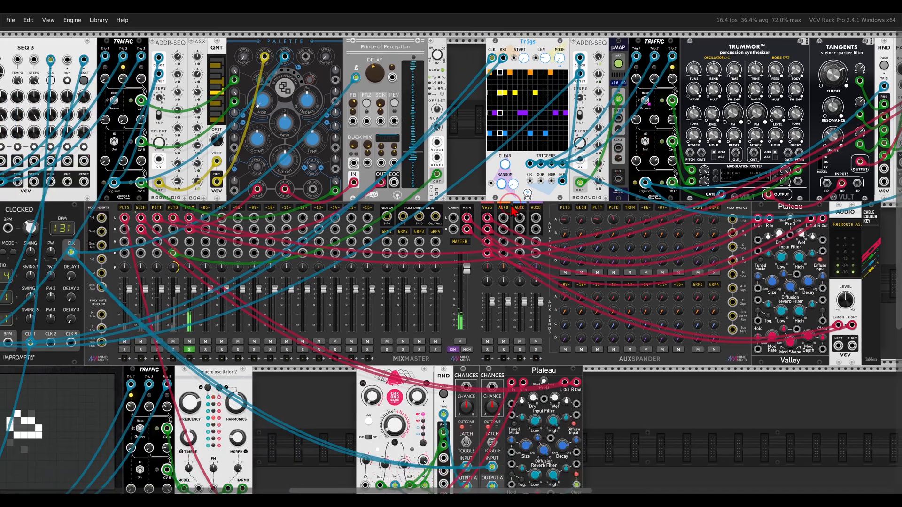
Unsolo TRFM and pan down to the Nibble Seq, Traffic and Macro Oscillator 2 row.
click(190, 349)
scroll(273, 331, down, 3)
drag(309, 368, 380, 315)
scroll(404, 314, up, 1)
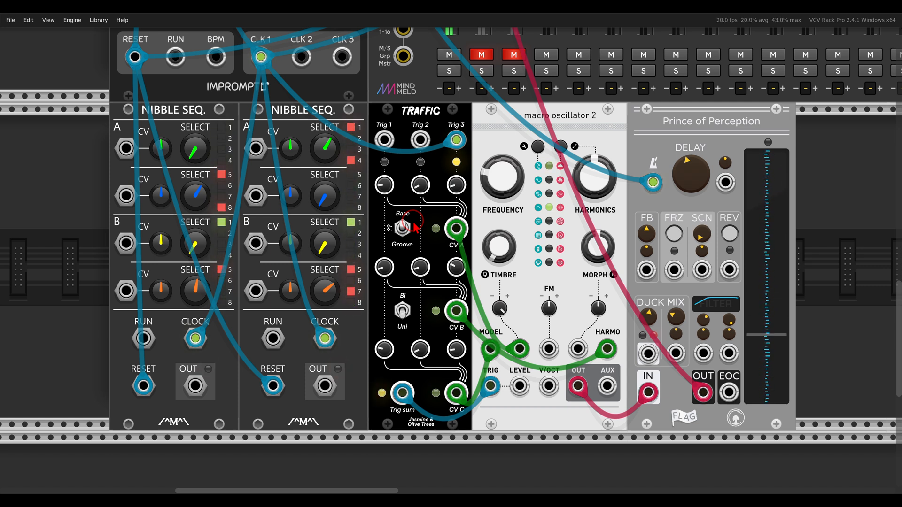
Circle Traffic's Trig 1 knob, middle CV knob, lower-left knob and Trig 3 knob.
drag(389, 211, 396, 157)
mouse_move(422, 245)
mouse_down()
mouse_move(437, 276)
mouse_move(425, 251)
mouse_up()
drag(395, 333, 396, 371)
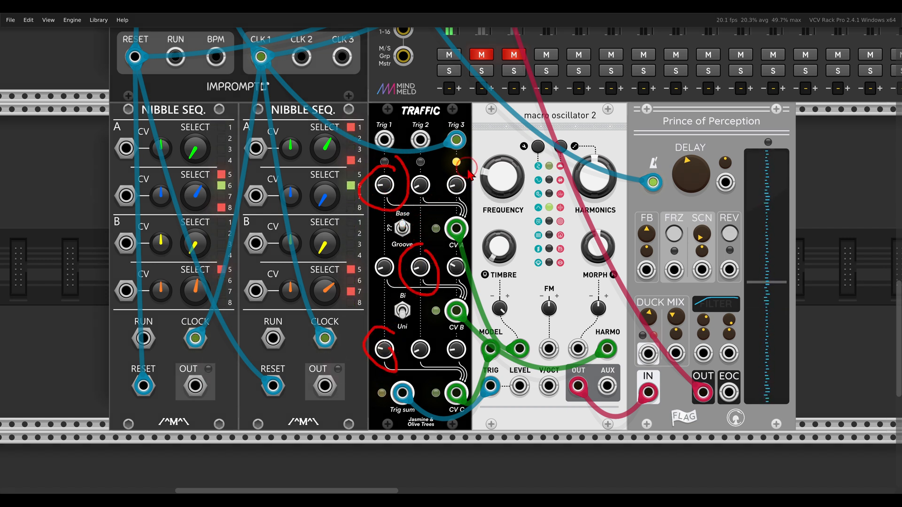
drag(460, 163, 464, 170)
key(Escape)
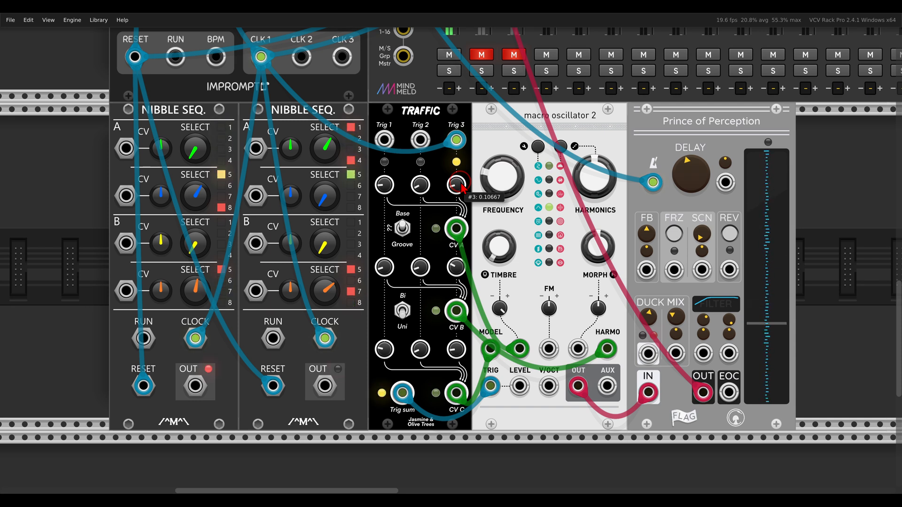
Switch Traffic out of Groove mode and patch the first Nibble Seq output into Traffic.
drag(404, 217, 413, 233)
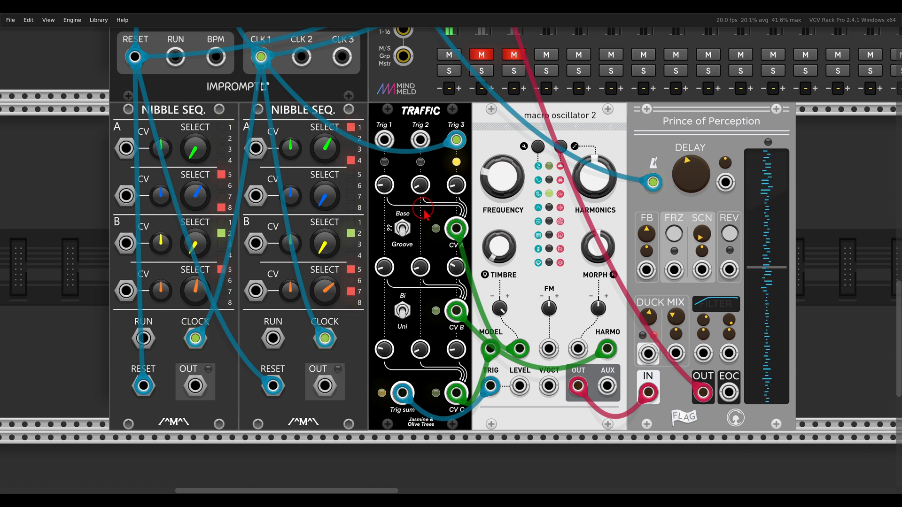
click(404, 230)
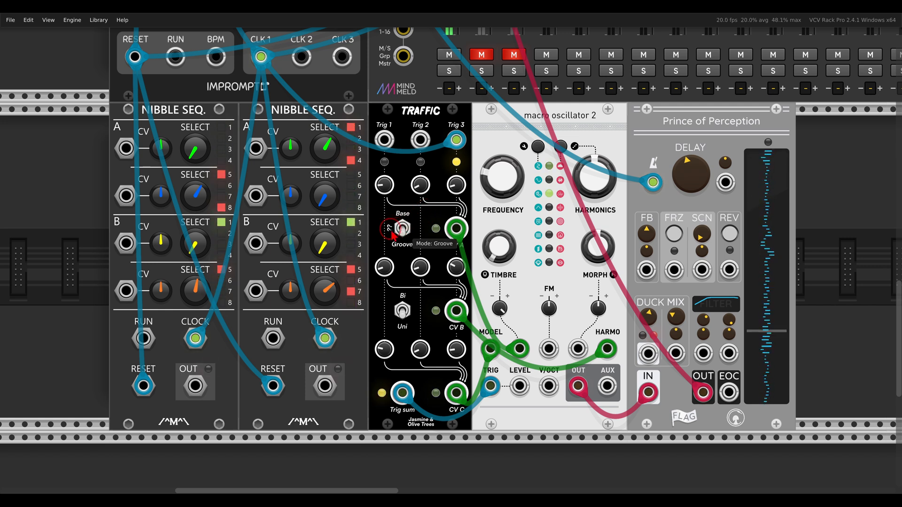
drag(195, 386, 324, 386)
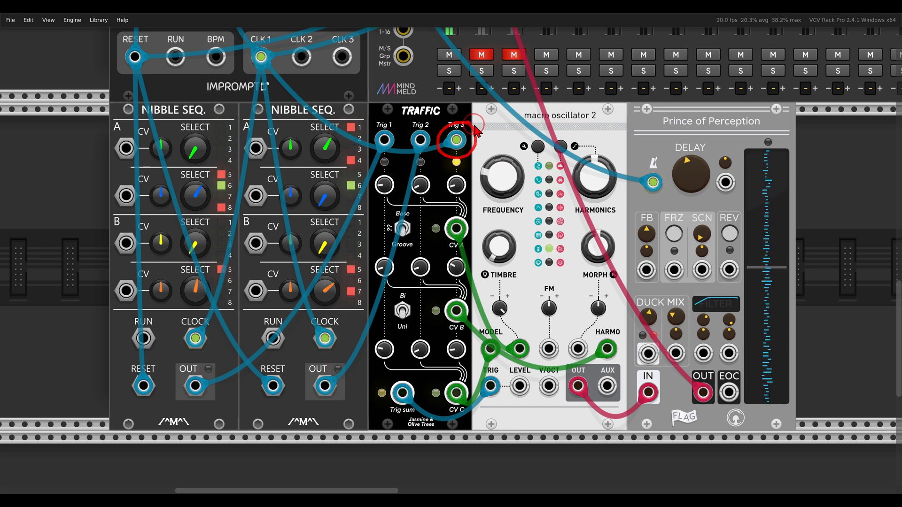
mouse_move(428, 126)
mouse_down()
mouse_move(410, 124)
mouse_move(407, 153)
mouse_up()
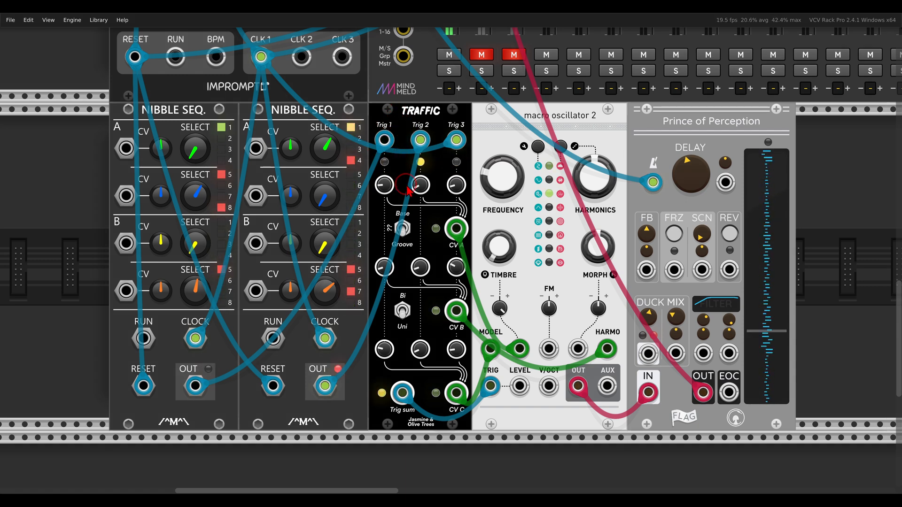
scroll(408, 190, up, 12)
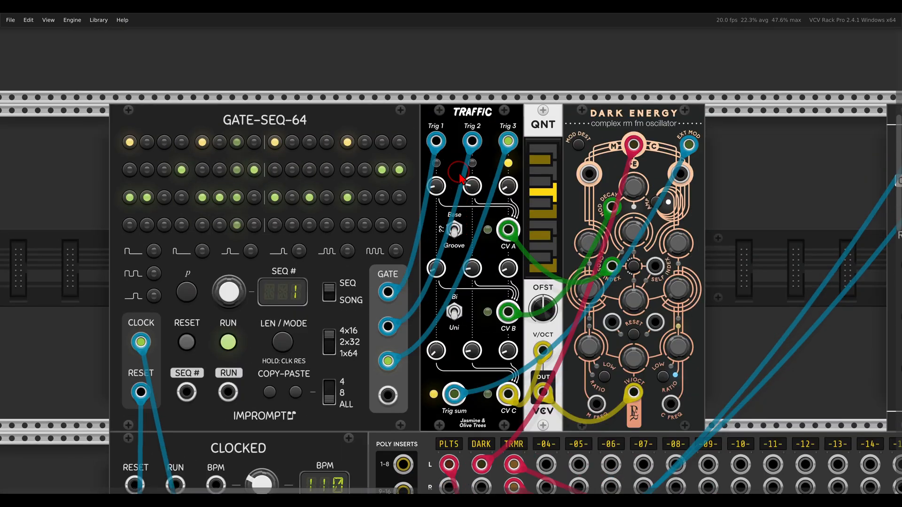
Circle the Gate-Seq-64 patch's CV C output and solo the DARK channel.
drag(460, 178, 475, 146)
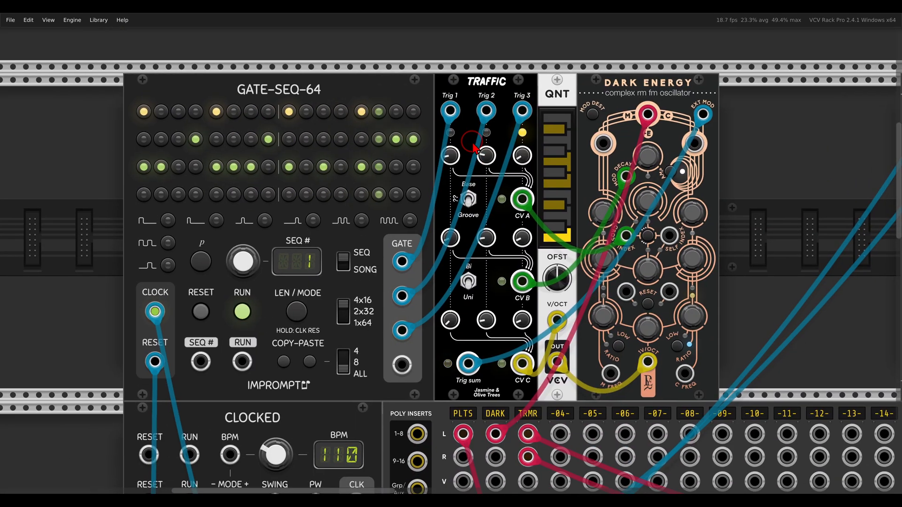
mouse_move(539, 349)
mouse_down()
mouse_move(511, 349)
mouse_move(517, 390)
mouse_move(550, 371)
mouse_move(529, 345)
mouse_move(538, 348)
mouse_up()
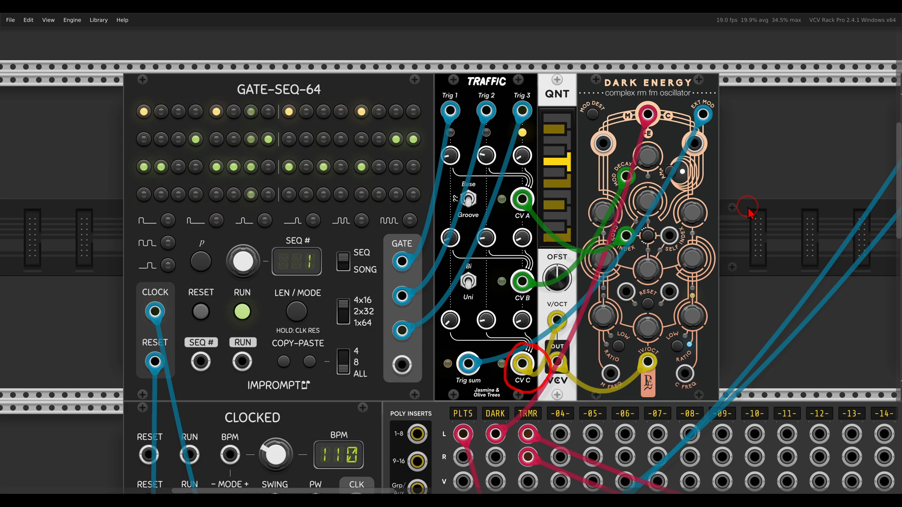
scroll(748, 212, down, 8)
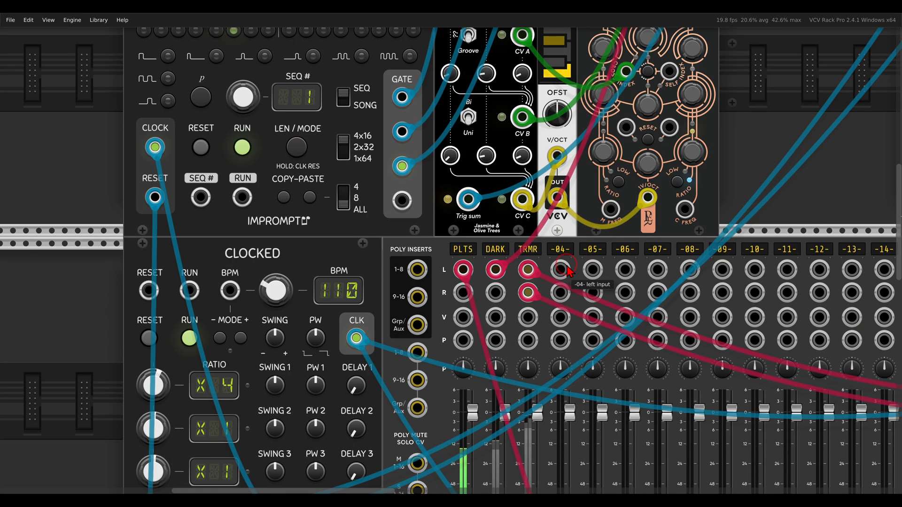
click(496, 392)
Mark GATE-SEQ-64's first step row and Traffic's Trig 1 input.
scroll(543, 209, up, 8)
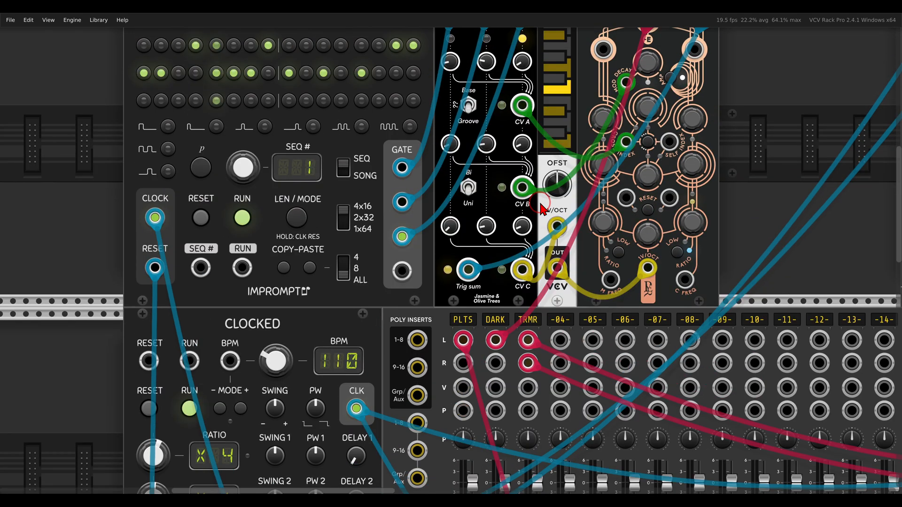
scroll(630, 103, left, 1)
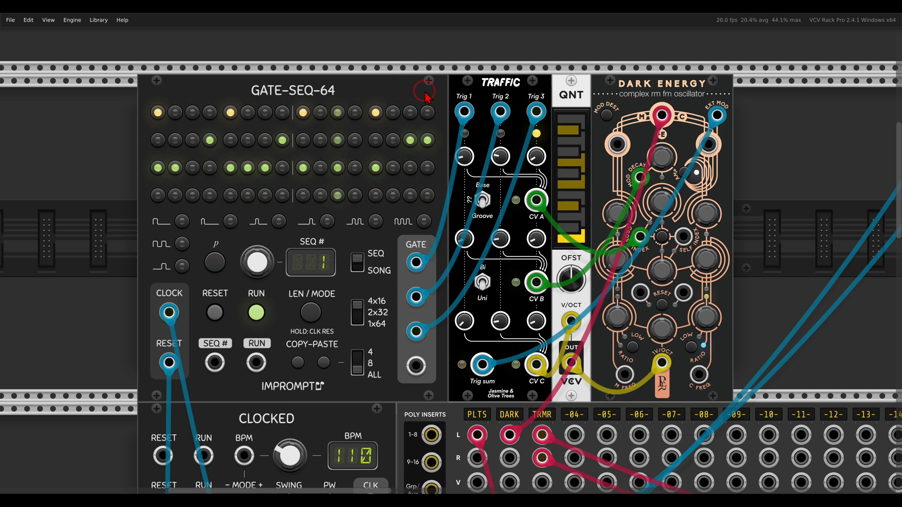
drag(387, 100, 182, 97)
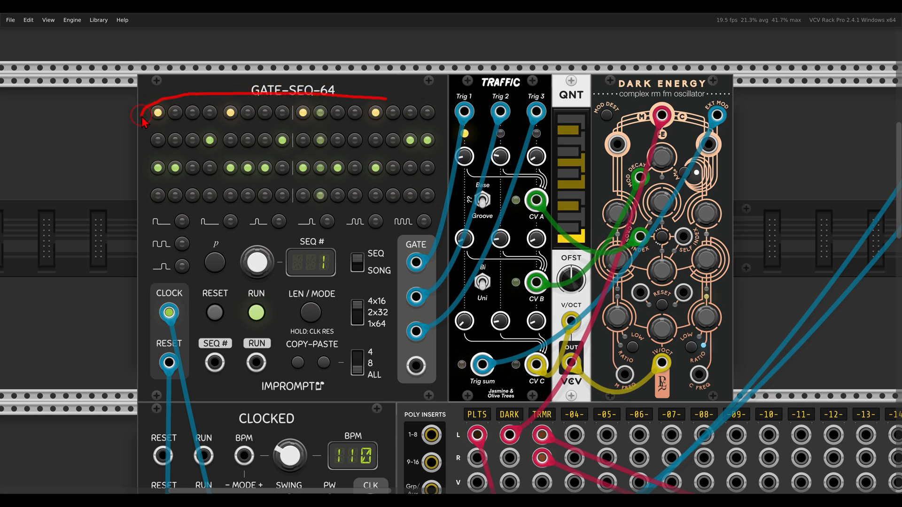
drag(287, 136, 366, 137)
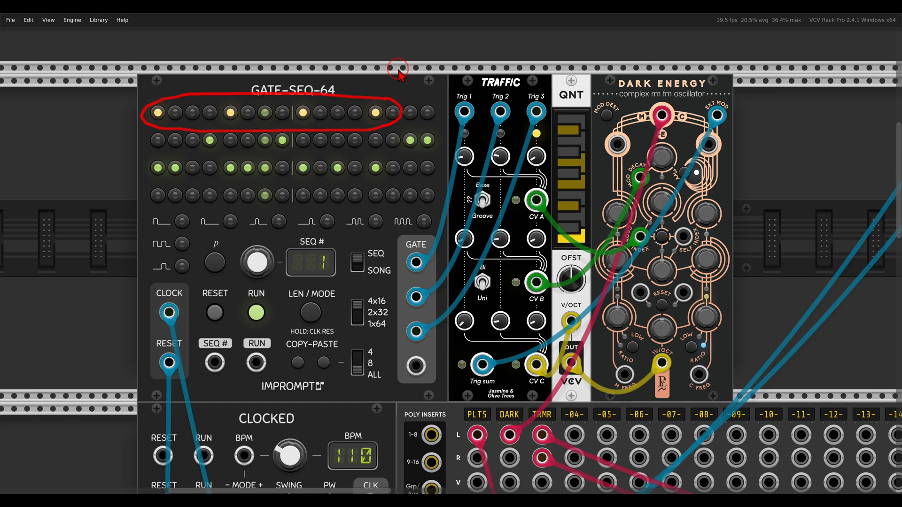
key(Escape)
mouse_move(451, 97)
mouse_down()
mouse_move(463, 83)
mouse_move(484, 97)
mouse_up()
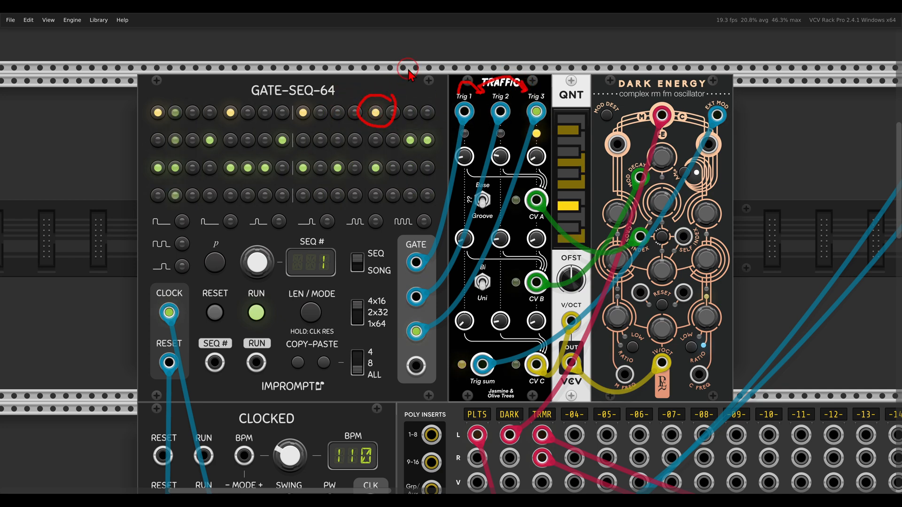
key(Escape)
Mute TRMR, unsolo DARK, and pan to the Topograph and Trummor patch.
scroll(487, 191, down, 6)
click(542, 401)
click(511, 417)
scroll(507, 199, up, 5)
scroll(507, 201, up, 3)
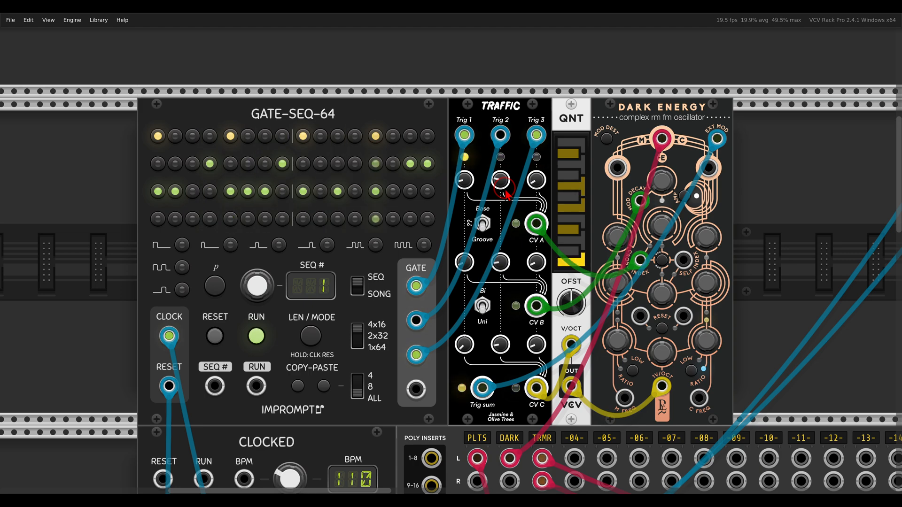
scroll(506, 192, down, 3)
drag(716, 258, 251, 256)
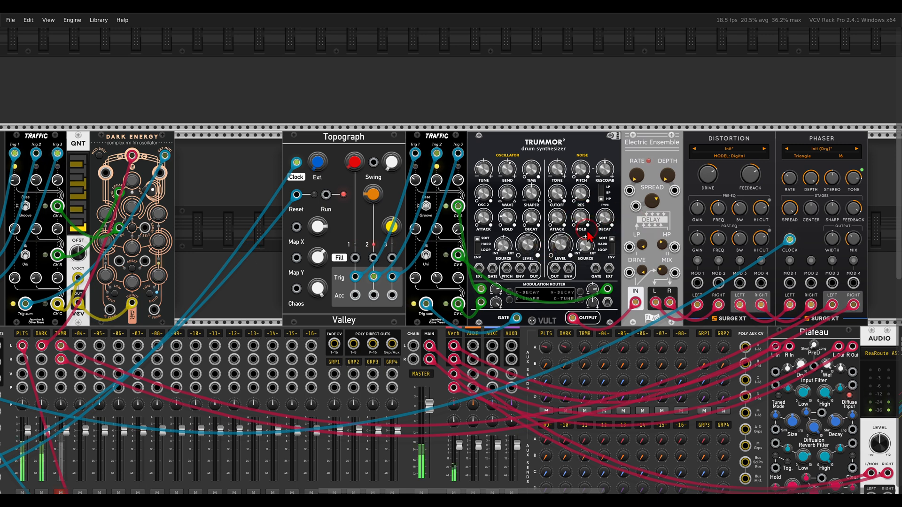
drag(527, 215, 568, 217)
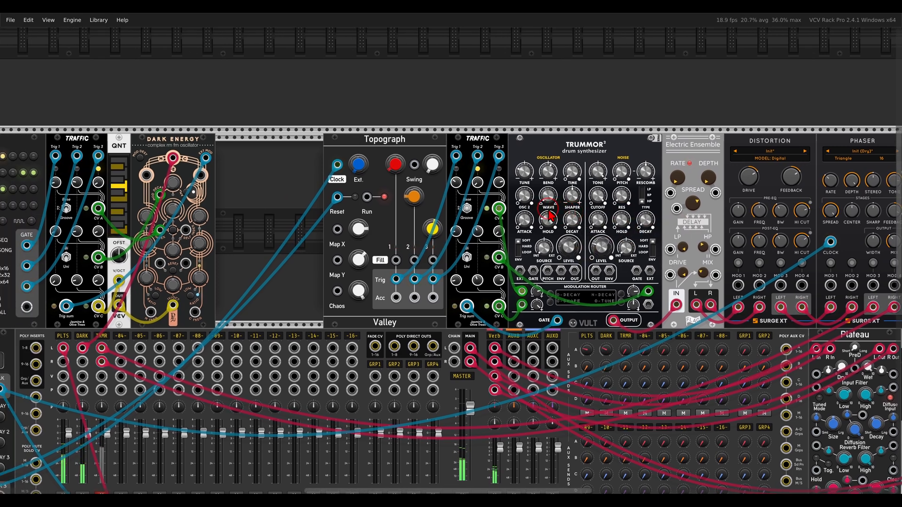
scroll(540, 233, up, 3)
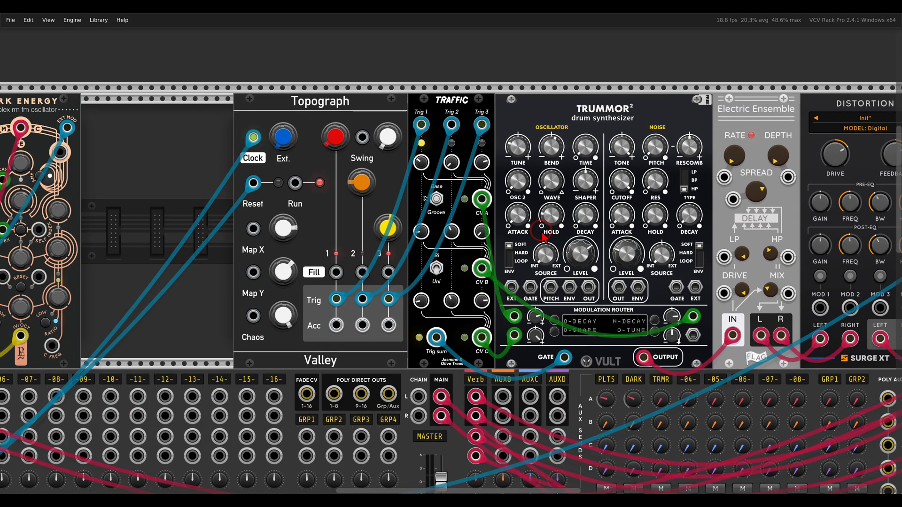
scroll(542, 236, up, 1)
mouse_move(373, 304)
mouse_down()
mouse_move(337, 343)
mouse_move(401, 308)
mouse_up()
mouse_move(494, 129)
mouse_down()
mouse_move(407, 134)
mouse_move(488, 162)
mouse_up()
key(Escape)
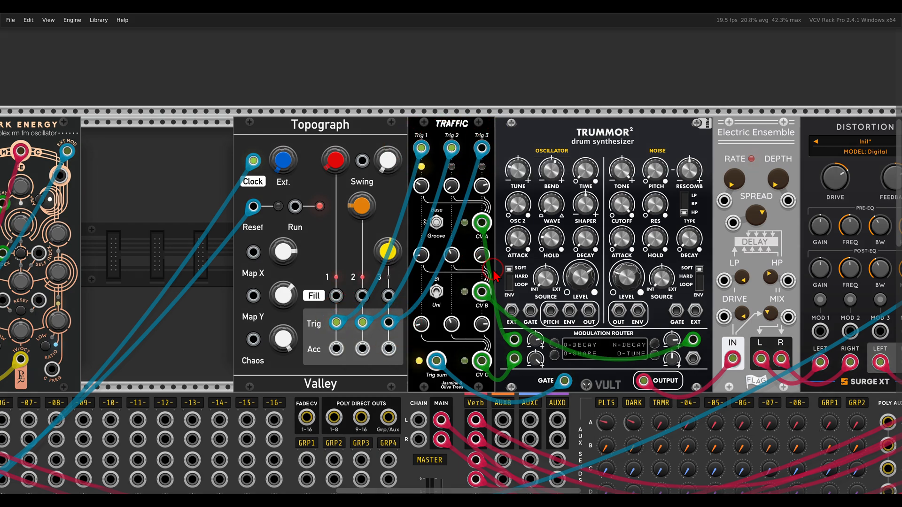
scroll(493, 274, down, 3)
drag(153, 486, 331, 374)
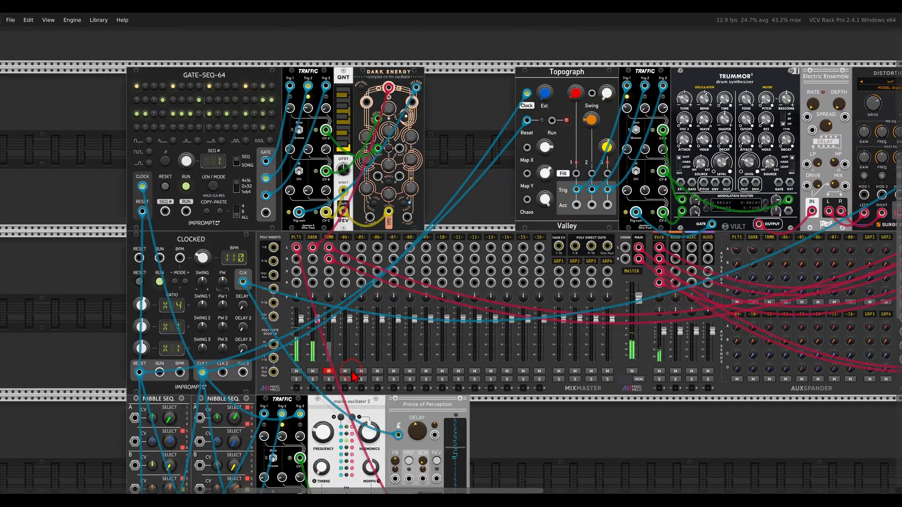
Unmute the TRMR channel, move to the next patch, and unmute the first mixer channel.
click(330, 373)
scroll(421, 308, down, 2)
drag(525, 398, 467, 349)
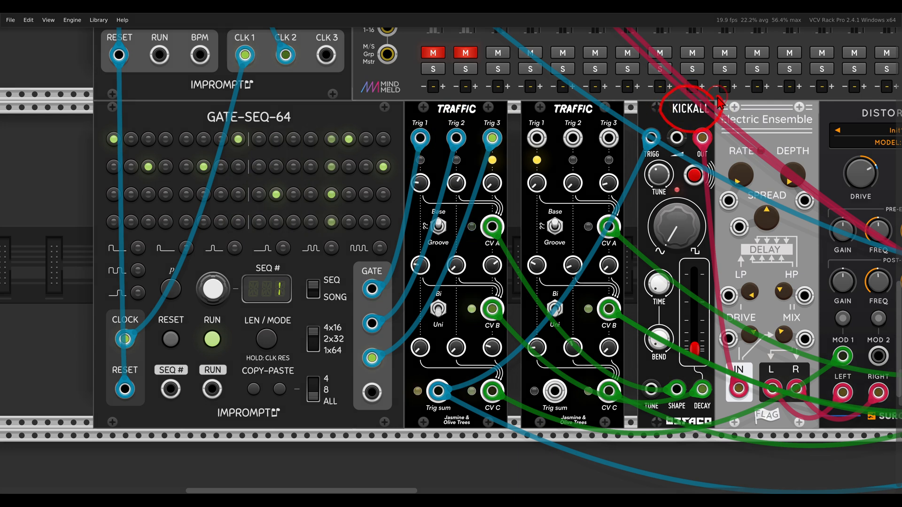
click(434, 53)
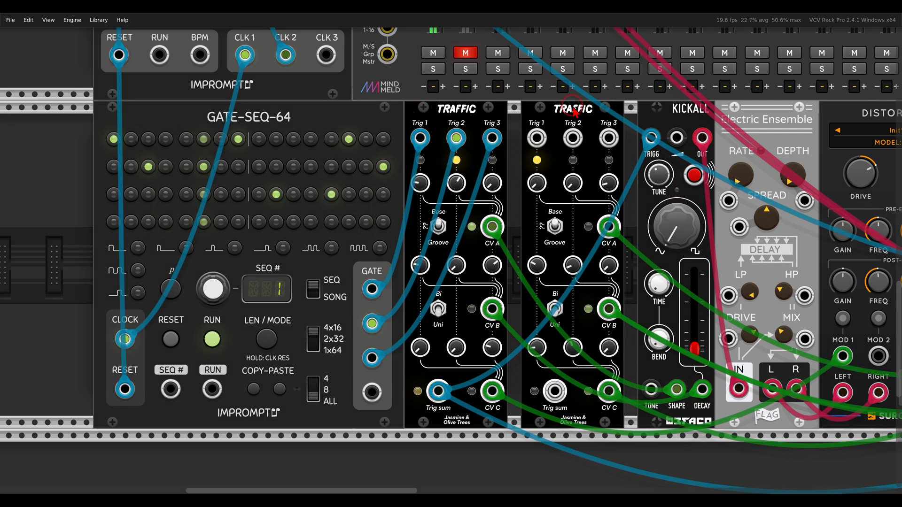
Copy the Trig 1, Trig 2 and Trig 3 cables into the second Traffic module.
drag(600, 103, 569, 131)
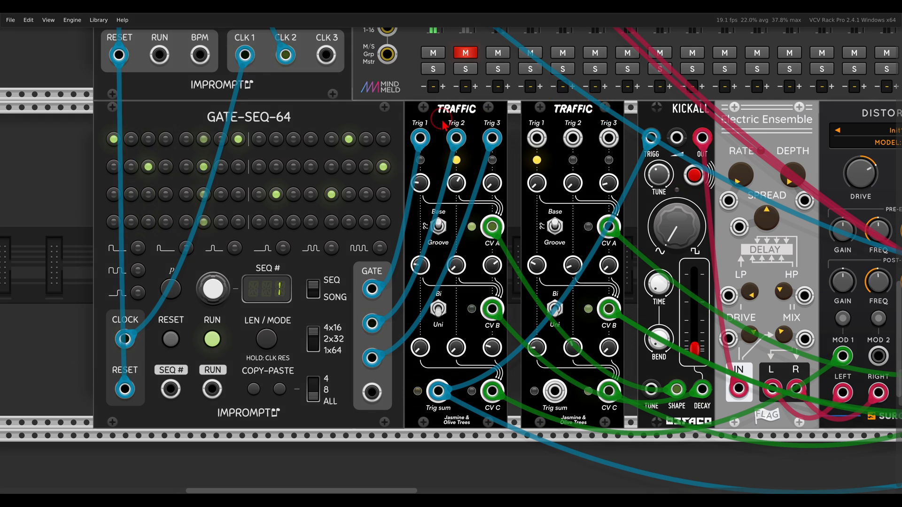
drag(420, 136, 537, 137)
drag(457, 137, 573, 137)
drag(493, 137, 609, 137)
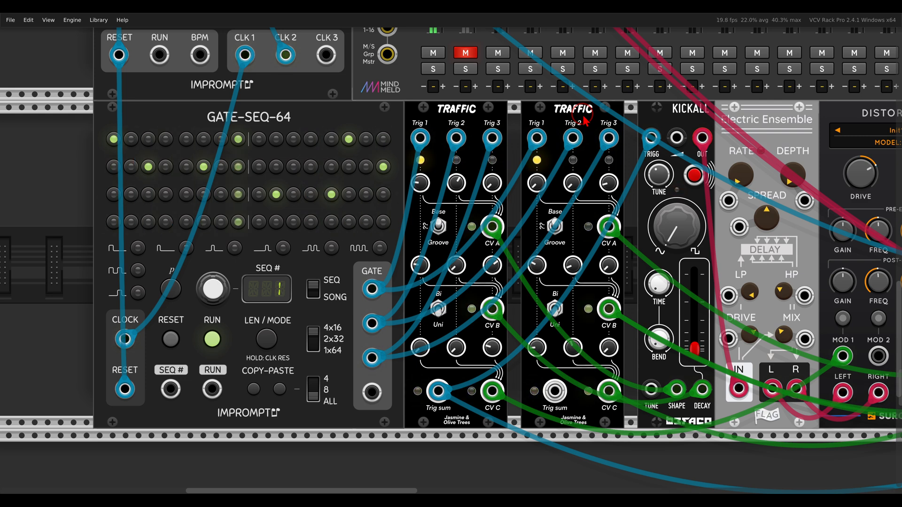
Circle the five Traffic modules of the trigger-sequencer patch.
scroll(583, 115, down, 3)
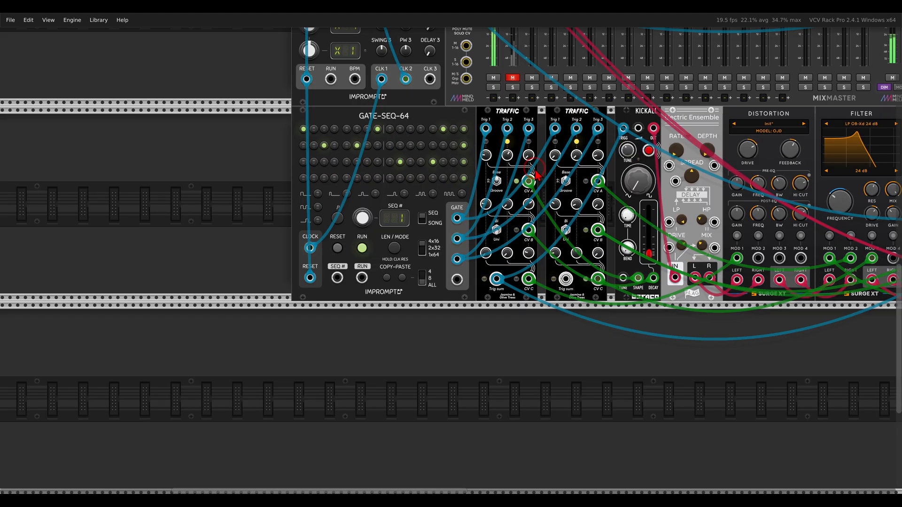
scroll(534, 170, up, 7)
scroll(555, 183, up, 3)
scroll(555, 183, right, 5)
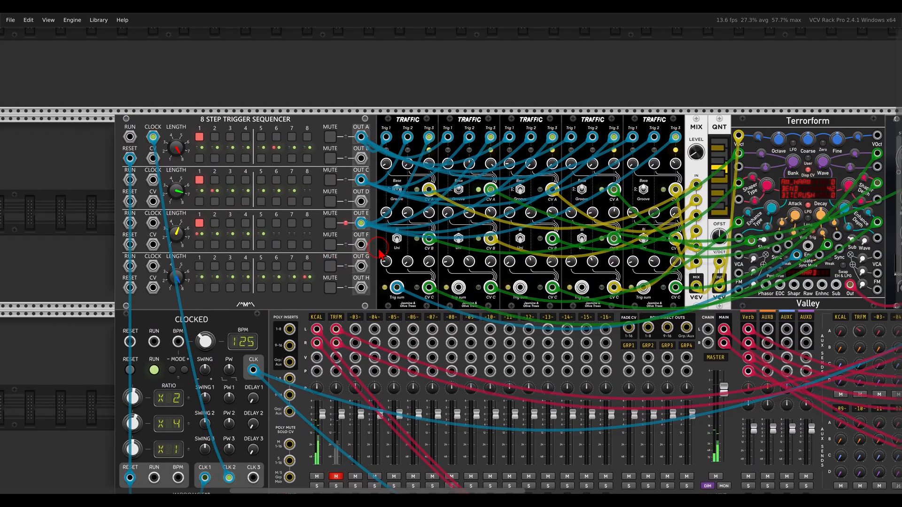
mouse_move(623, 90)
mouse_down()
mouse_move(423, 84)
mouse_move(388, 134)
mouse_move(647, 88)
mouse_up()
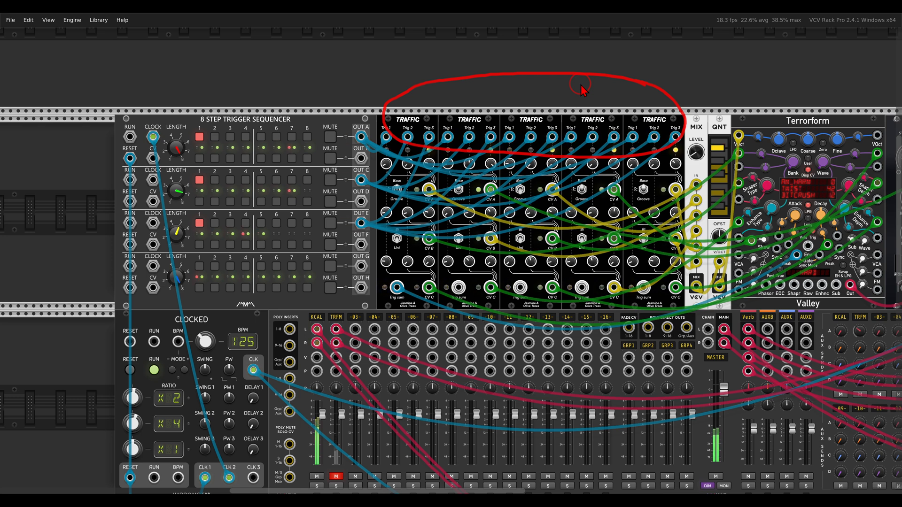
key(Escape)
Pan down to the Trigs, LFO and Macro Oscillator 2 patch.
drag(581, 85, 490, 91)
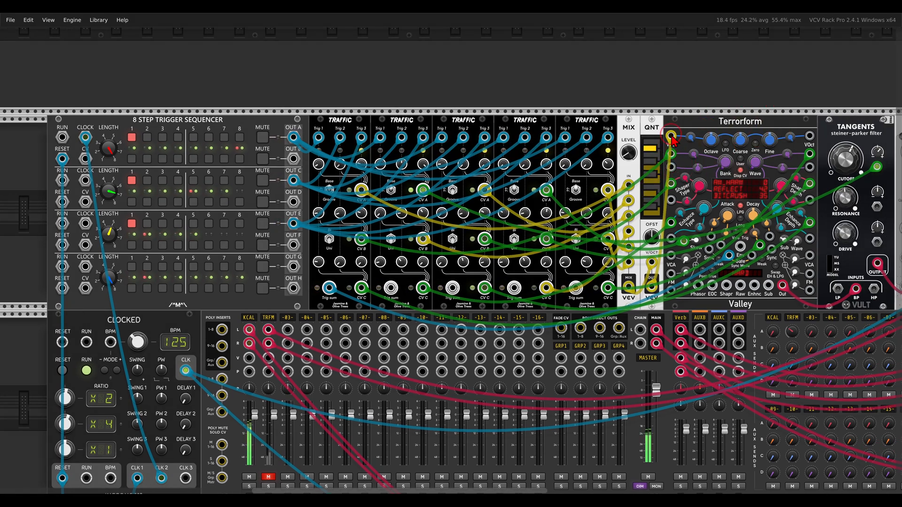
scroll(239, 389, down, 1)
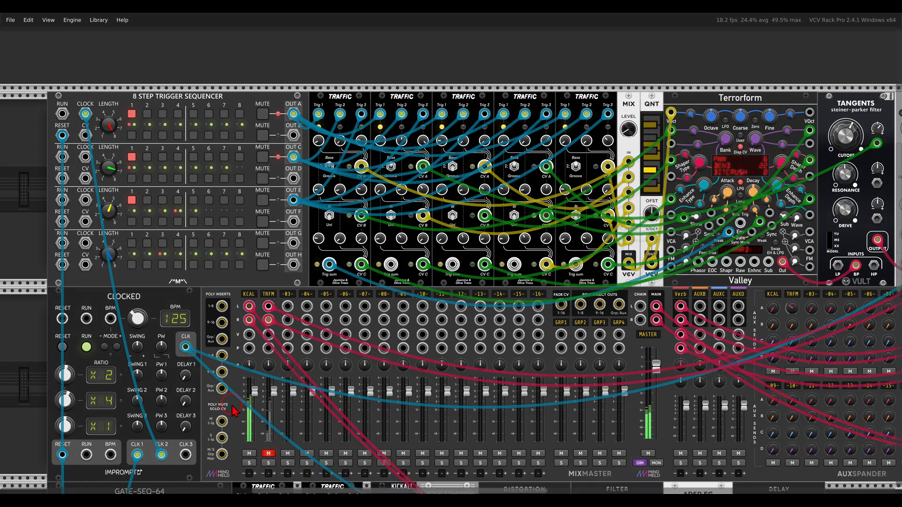
scroll(359, 326, down, 1)
scroll(359, 327, down, 2)
scroll(359, 326, down, 3)
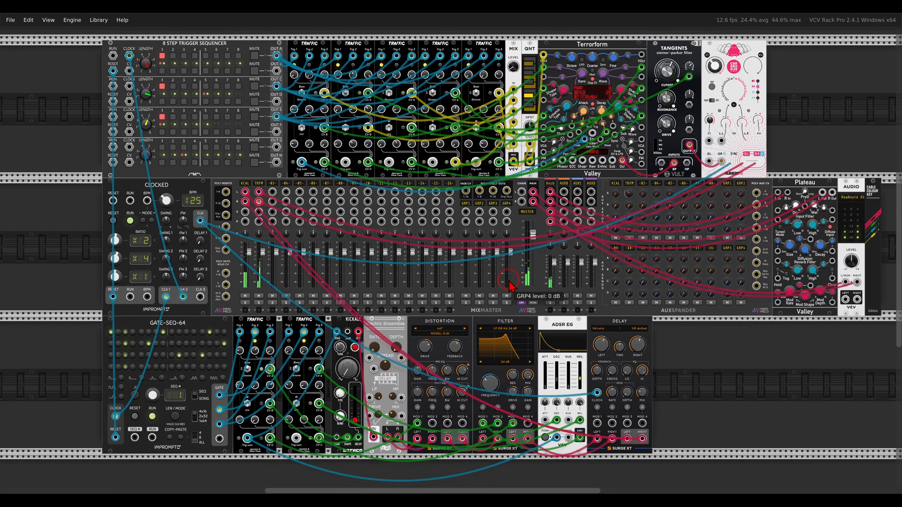
drag(509, 280, 502, 276)
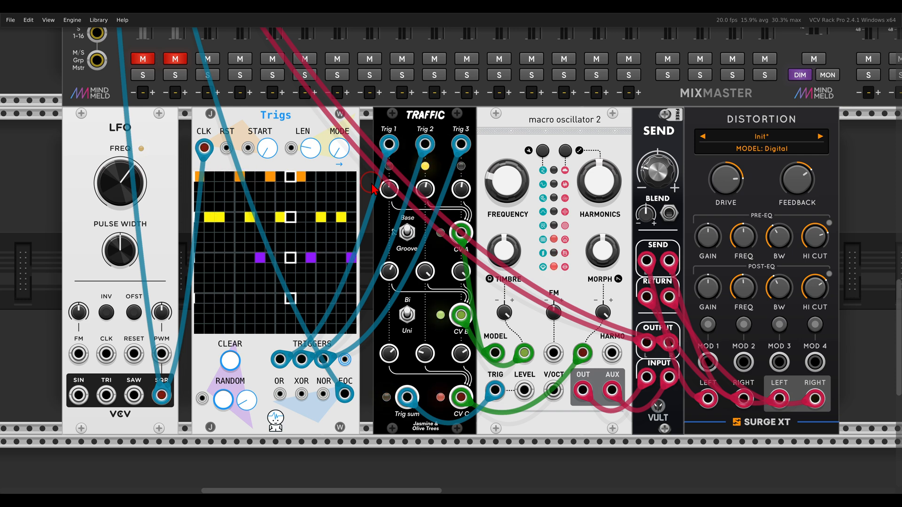
Mark the Macro Oscillator 2 and LFO modules, and unmute the first mixer channel.
mouse_move(606, 98)
mouse_down()
mouse_move(606, 150)
mouse_move(614, 117)
mouse_up()
mouse_move(155, 112)
mouse_down()
mouse_move(99, 116)
mouse_move(132, 141)
mouse_move(153, 123)
mouse_up()
click(143, 59)
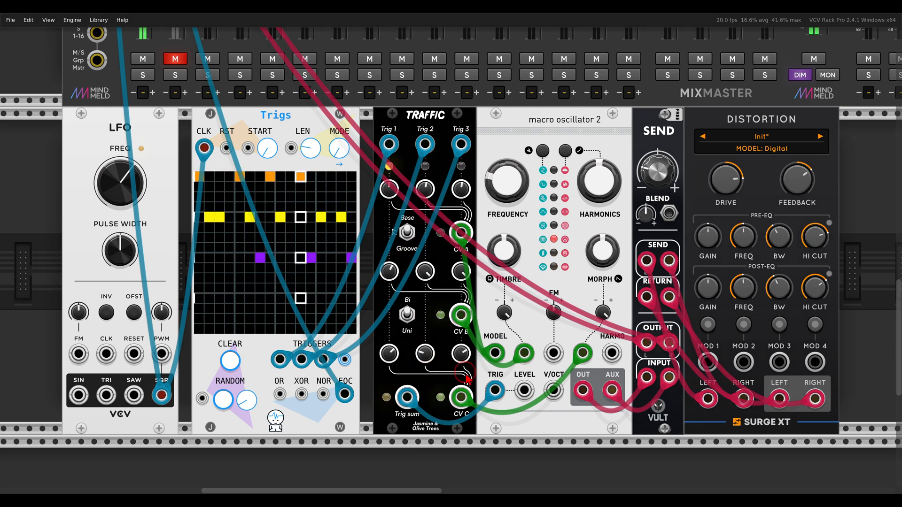
Mark Traffic's CV C jack and raise the LFO's FM amount to 28%.
mouse_move(480, 379)
mouse_down()
mouse_move(437, 407)
mouse_move(479, 400)
mouse_move(192, 407)
mouse_move(81, 356)
mouse_move(201, 393)
mouse_move(443, 388)
mouse_move(460, 397)
mouse_up()
key(Escape)
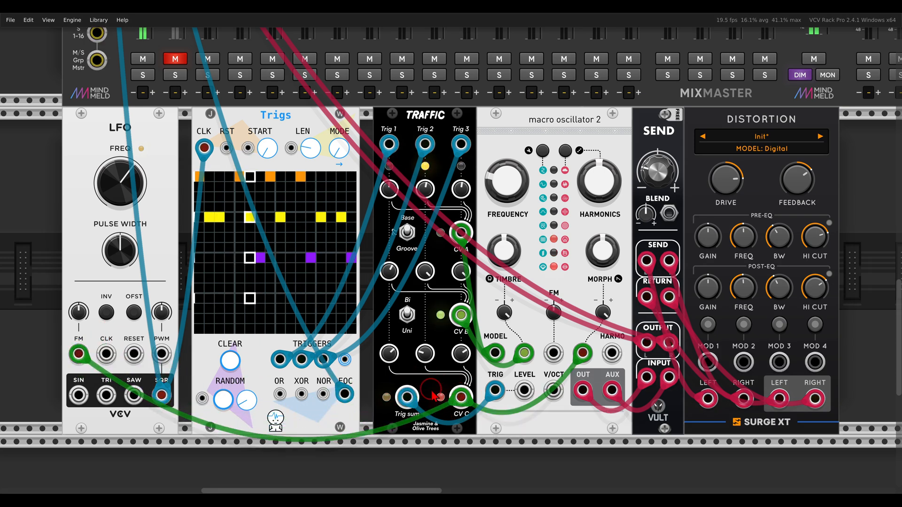
mouse_move(79, 313)
mouse_down()
mouse_move(65, 300)
mouse_move(77, 321)
mouse_up()
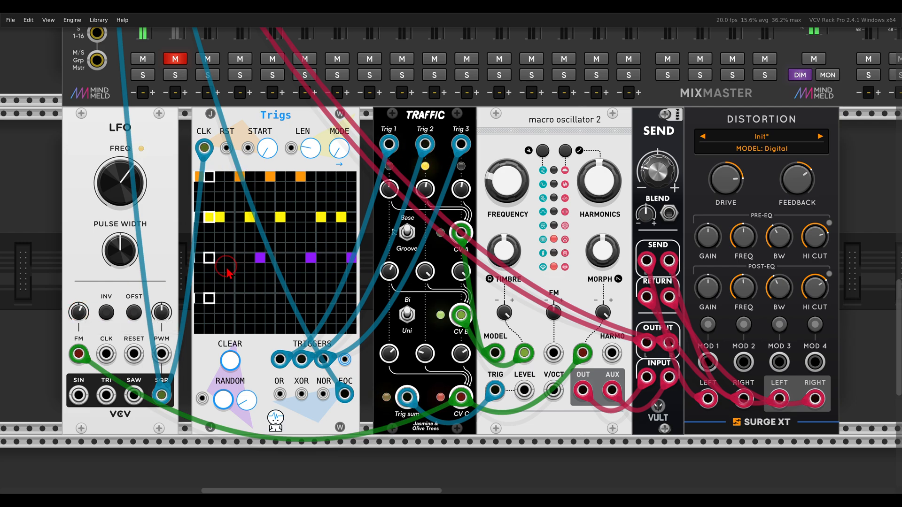
scroll(228, 273, down, 3)
scroll(227, 272, up, 5)
Unmute the BASS channel in MixMaster.
scroll(227, 273, up, 5)
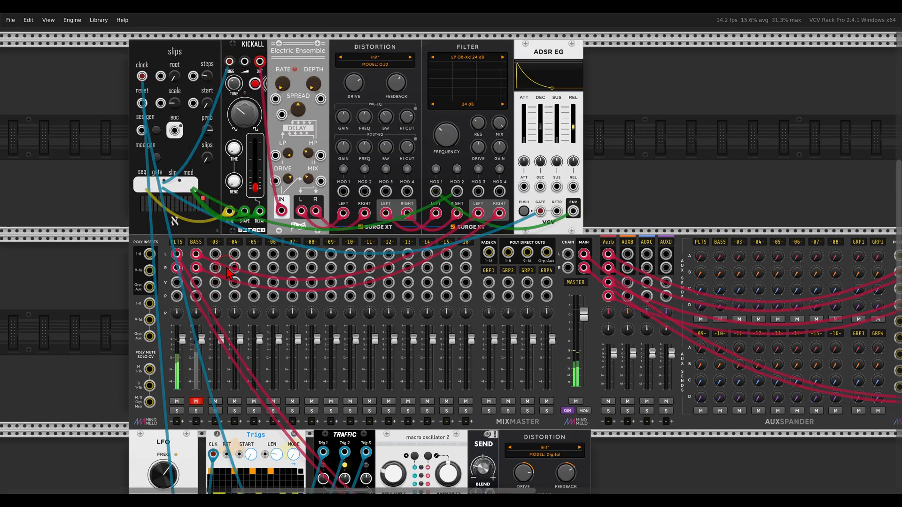
scroll(207, 301, down, 3)
click(196, 401)
Zoom out and pan the rack to show the 8Seq, Clock Div and Traffic row.
scroll(224, 365, down, 1)
scroll(225, 365, down, 1)
drag(422, 365, 513, 278)
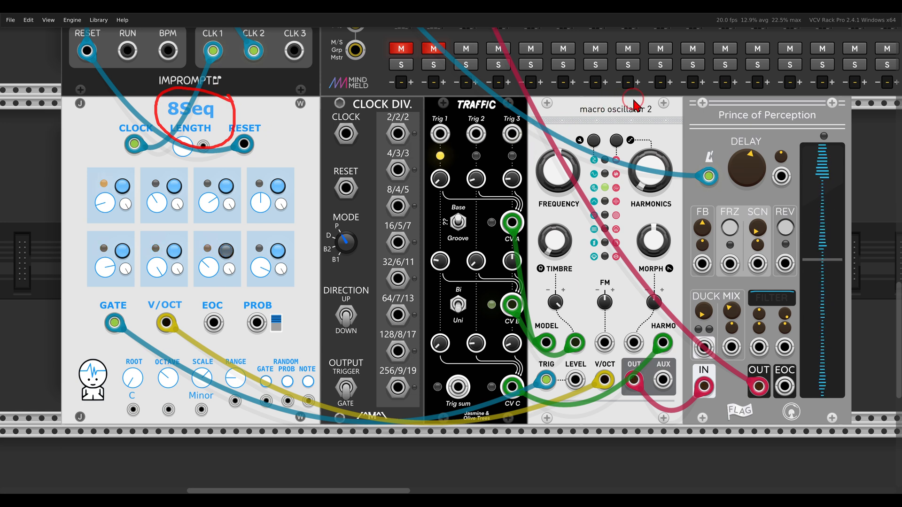
Unmute PLTS, clock Clock Div from 8Seq GATE, and cable 4/3/3, 8/4/5, 16/5/7 to Traffic Trig 1–3.
click(401, 49)
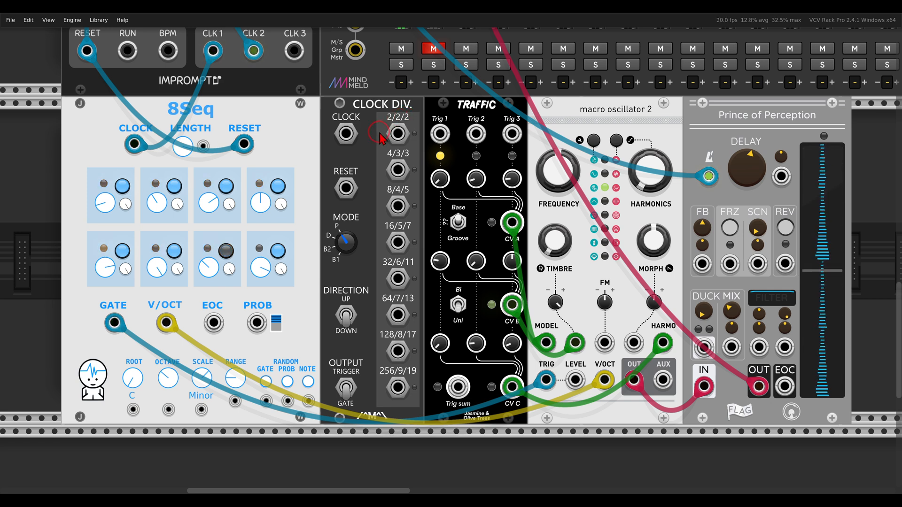
drag(346, 133, 115, 323)
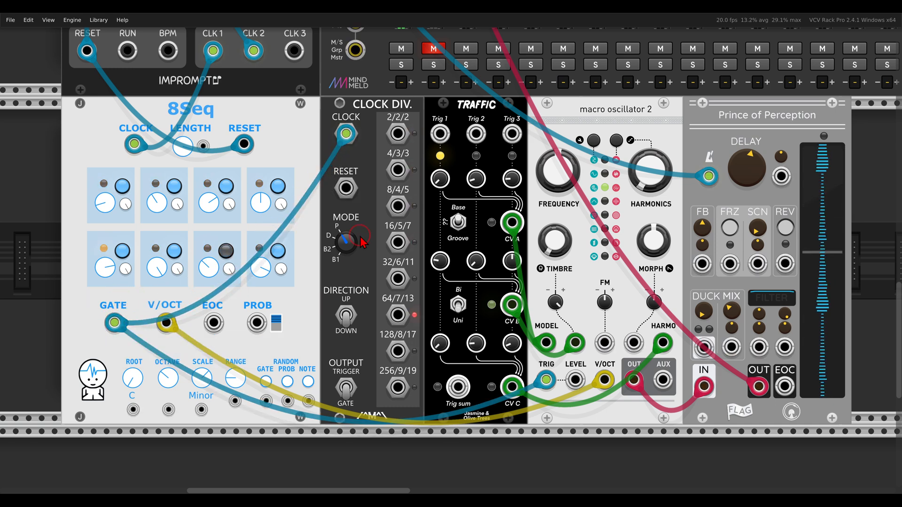
drag(398, 170, 442, 133)
drag(398, 206, 475, 134)
scroll(474, 179, up, 1)
drag(398, 240, 511, 155)
scroll(492, 143, down, 1)
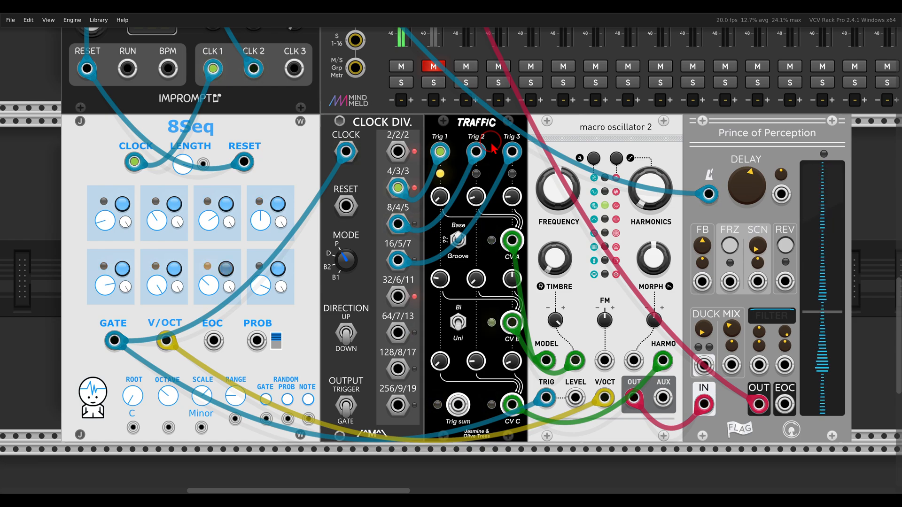
scroll(362, 215, up, 4)
scroll(362, 215, up, 10)
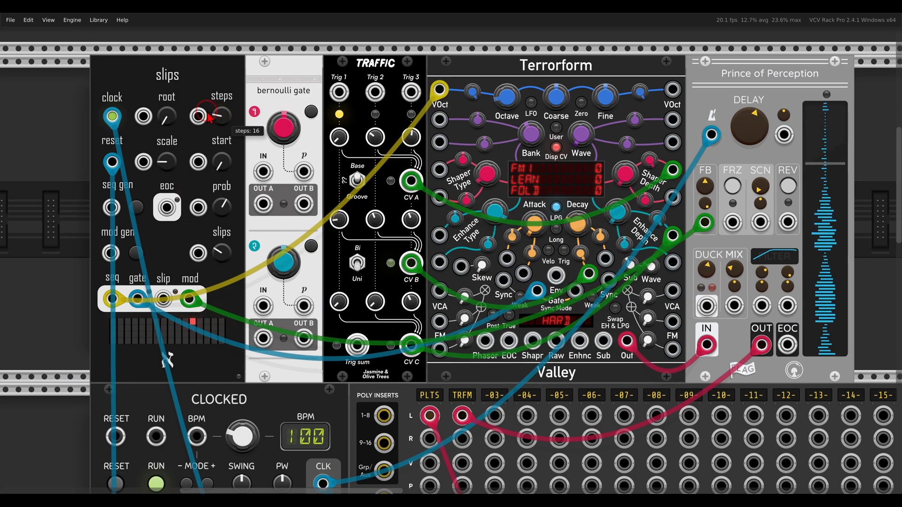
scroll(195, 113, down, 2)
scroll(321, 305, down, 1)
scroll(323, 310, down, 2)
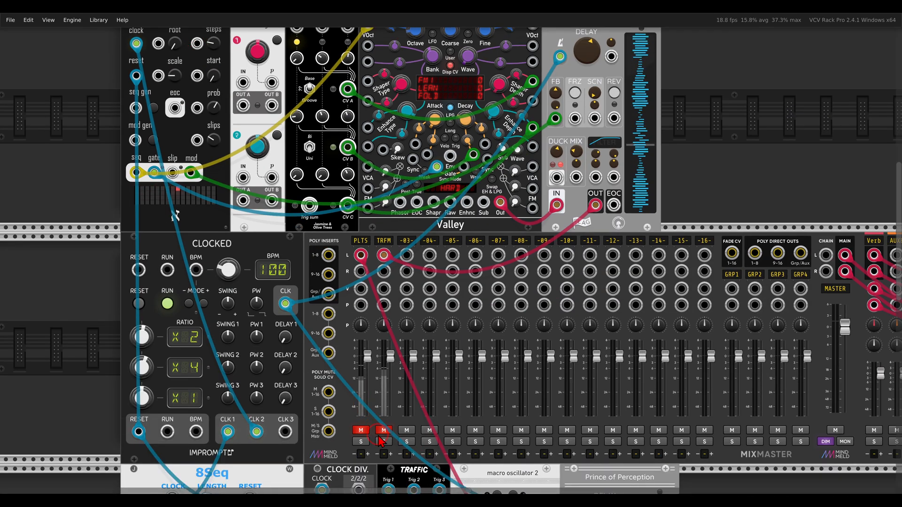
scroll(320, 220, up, 3)
drag(347, 227, 425, 224)
scroll(437, 222, up, 1)
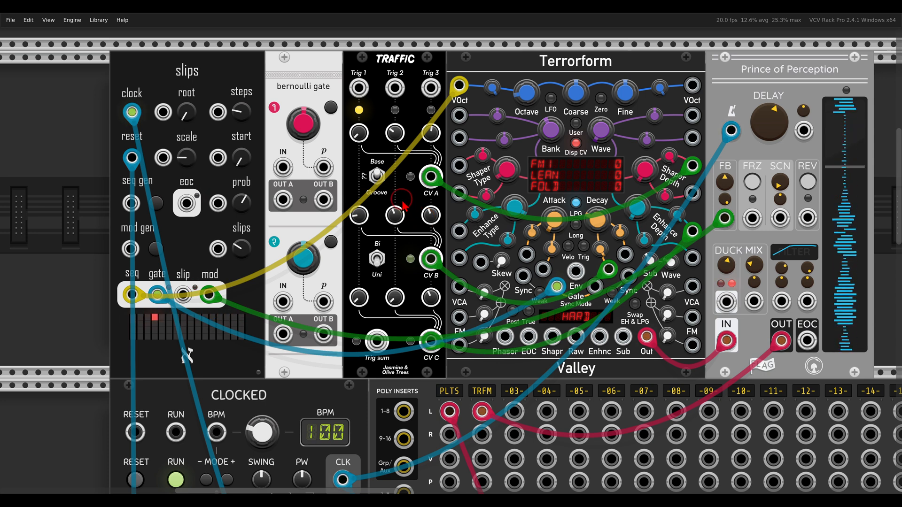
Set Bernoulli Gate channel 1 to Toggle mode.
right_click(312, 94)
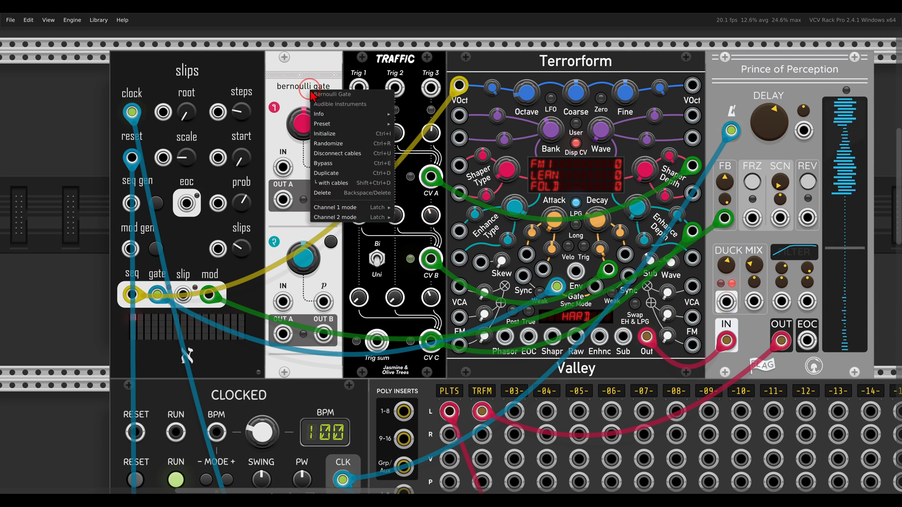
mouse_move(337, 210)
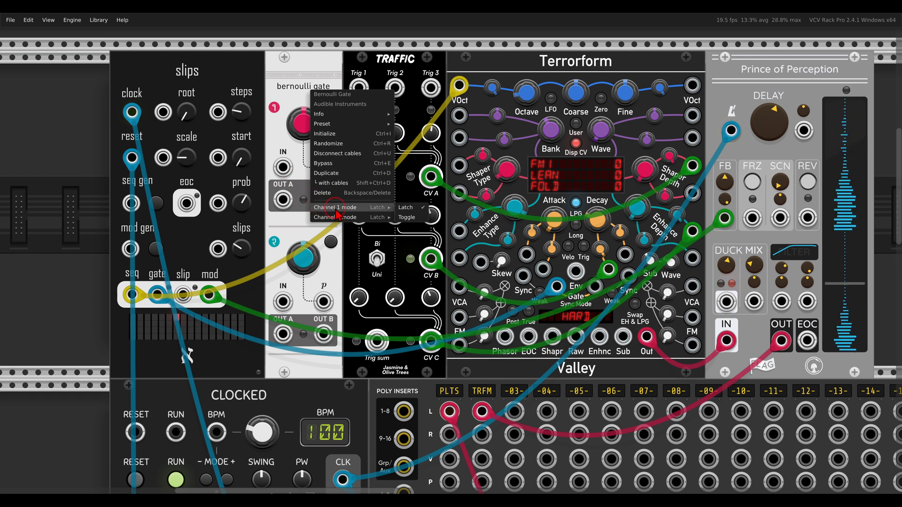
click(408, 219)
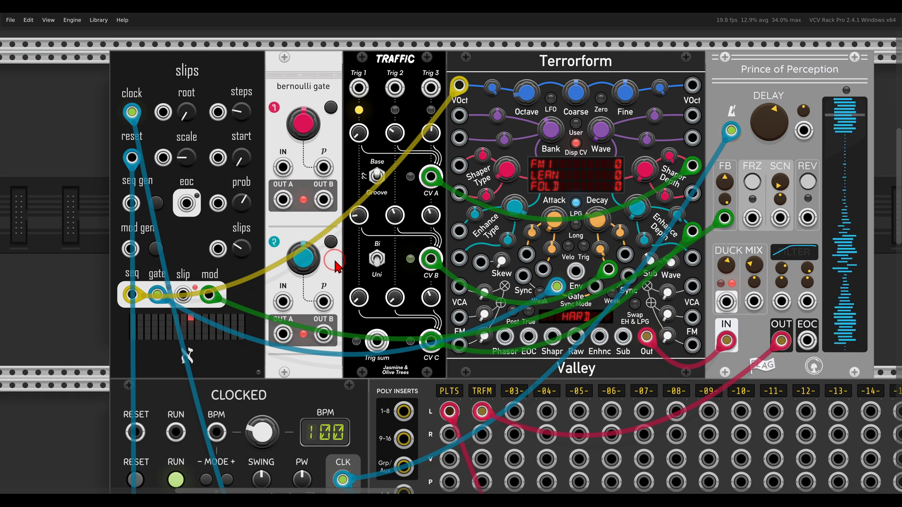
Feed slips into Bernoulli IN 1, chain OUT B to IN 2, and route outputs to Traffic Trig 1, 2, 3.
mouse_move(306, 256)
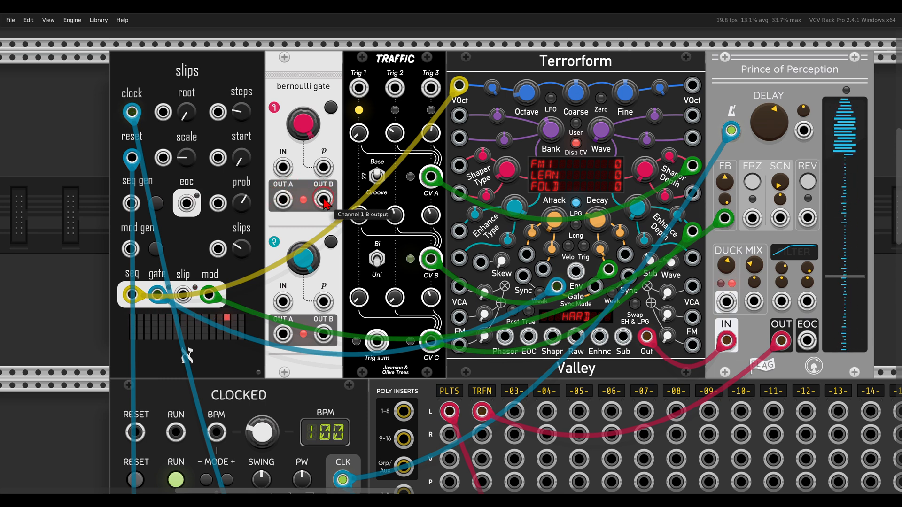
drag(282, 167, 157, 295)
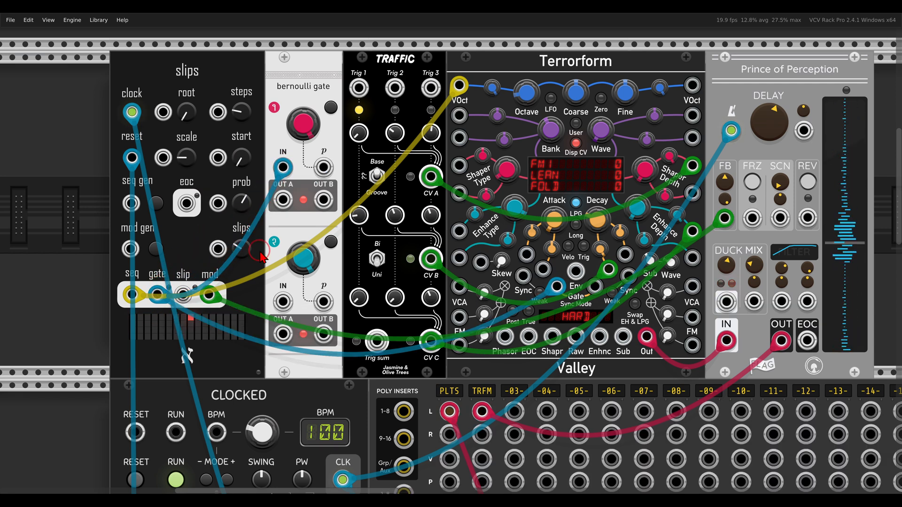
drag(282, 205, 359, 88)
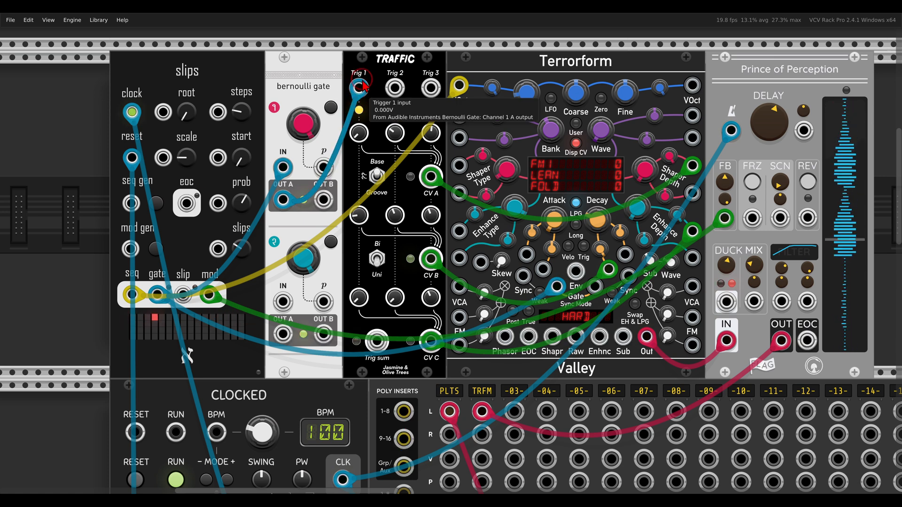
drag(324, 200, 283, 301)
drag(282, 334, 394, 88)
drag(323, 335, 431, 88)
drag(329, 337, 403, 323)
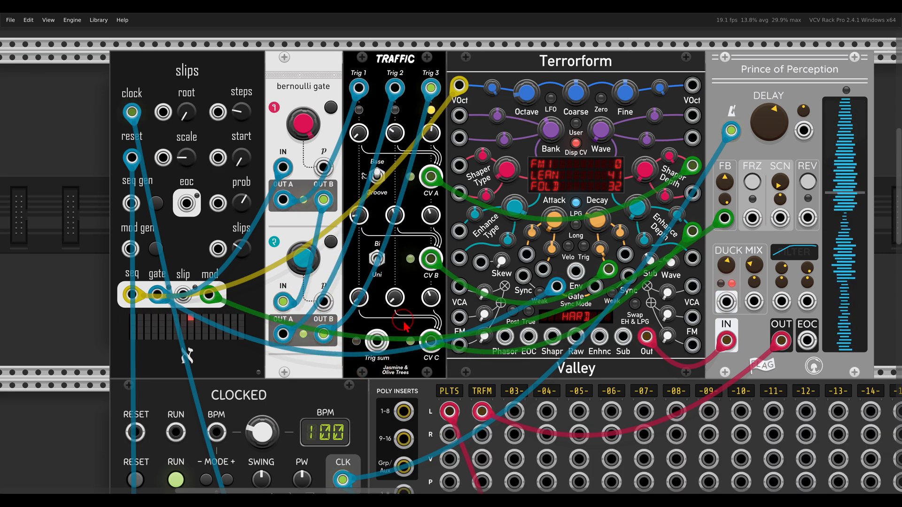
scroll(403, 323, down, 5)
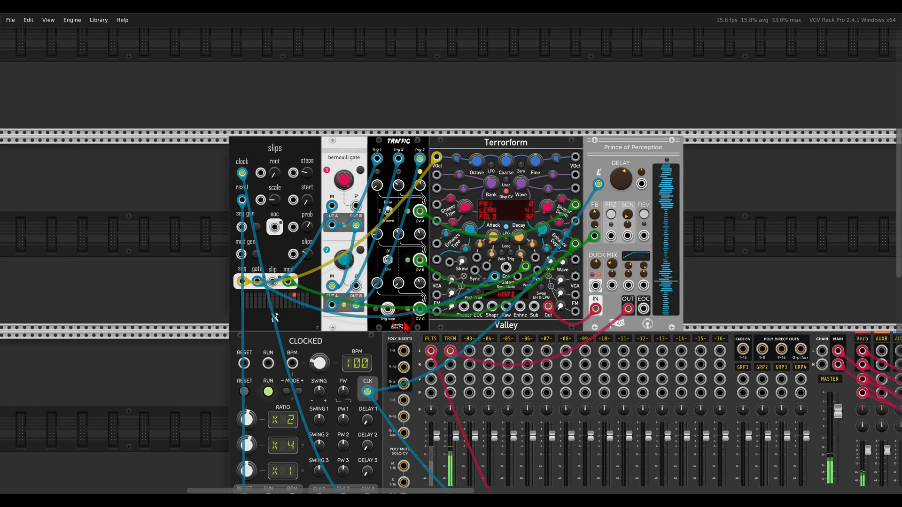
scroll(405, 326, down, 3)
scroll(418, 376, down, 2)
click(422, 399)
click(423, 400)
scroll(425, 402, down, 4)
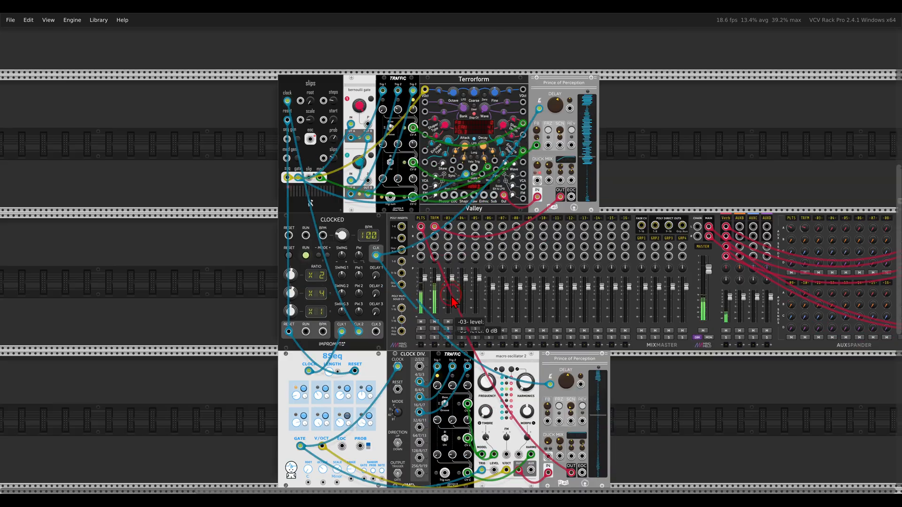